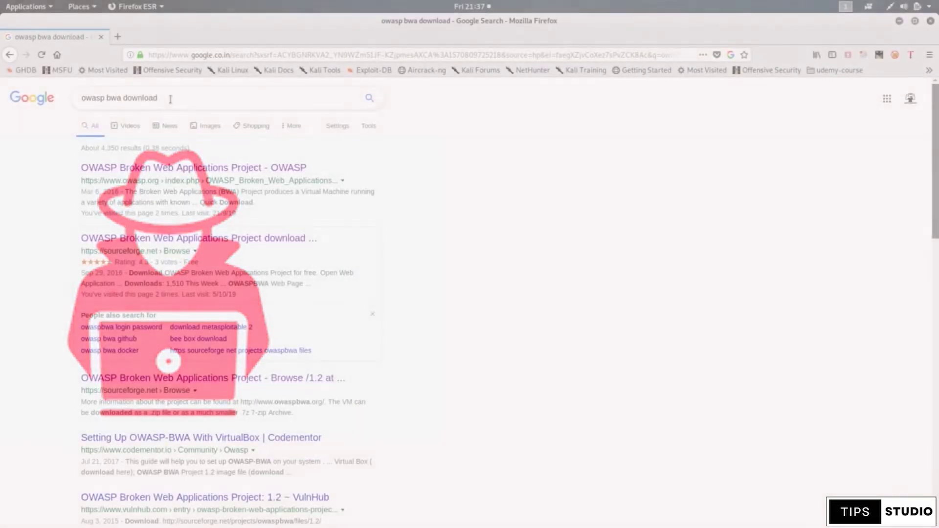
- Open the OWASP Broken Web Applications Project page on owasp.org from the "owasp bwa download" search results
{"action": "left_click_drag", "start_coordinate": [172, 98], "coordinate": [78, 98]}
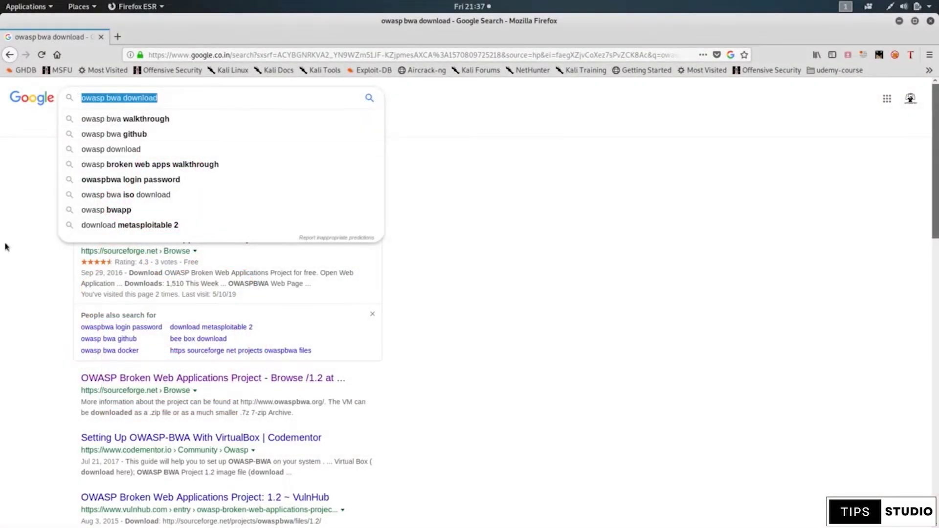
{"action": "left_click", "coordinate": [44, 221]}
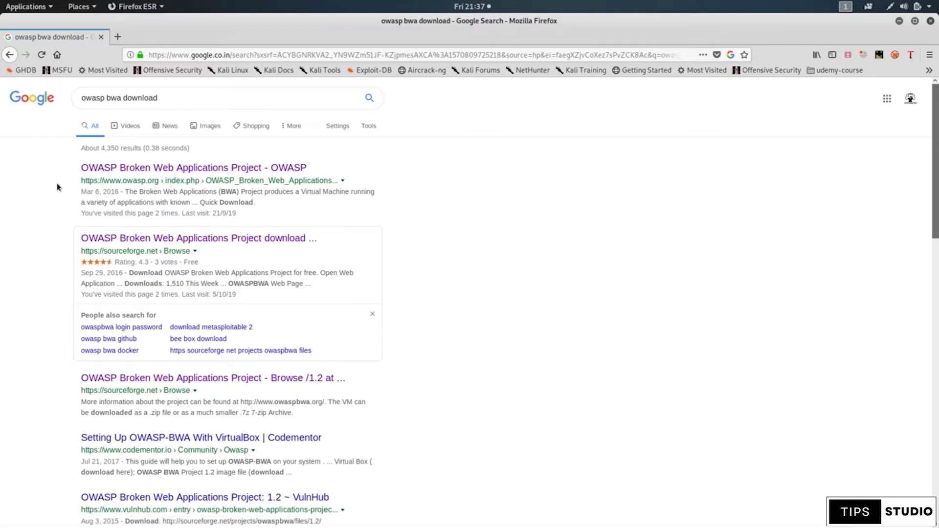
{"action": "left_click", "coordinate": [179, 171]}
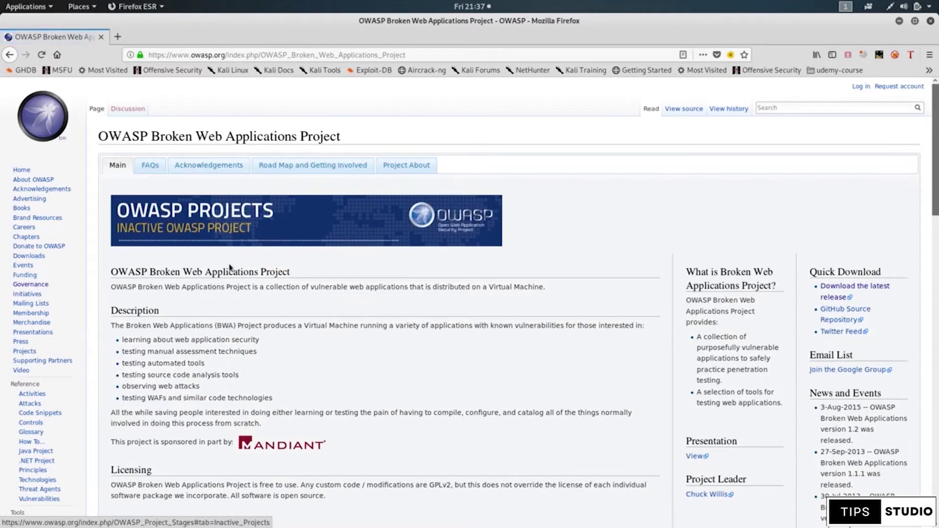
- Follow the project's quick download link for the latest release
{"action": "scroll", "coordinate": [244, 280], "scroll_direction": "down", "scroll_amount": 1}
{"action": "scroll", "coordinate": [548, 301], "scroll_direction": "down", "scroll_amount": 2}
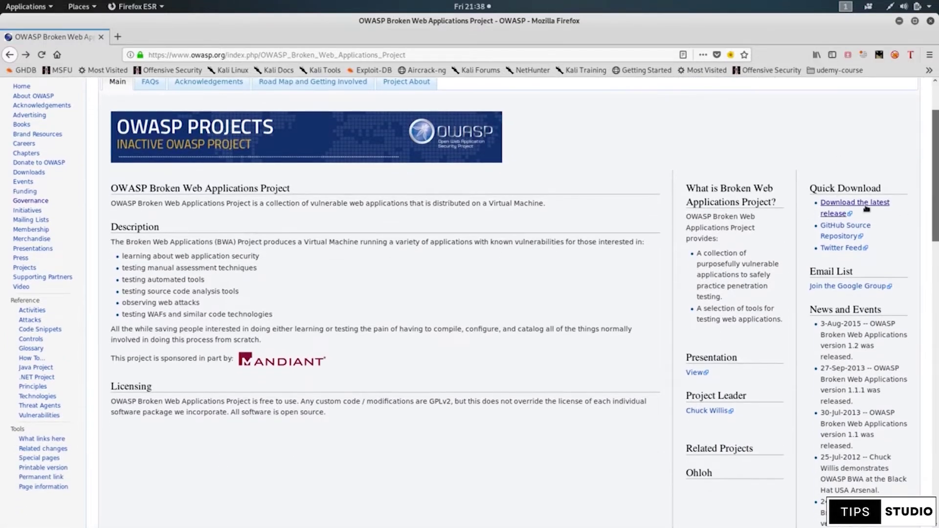
{"action": "left_click", "coordinate": [840, 205]}
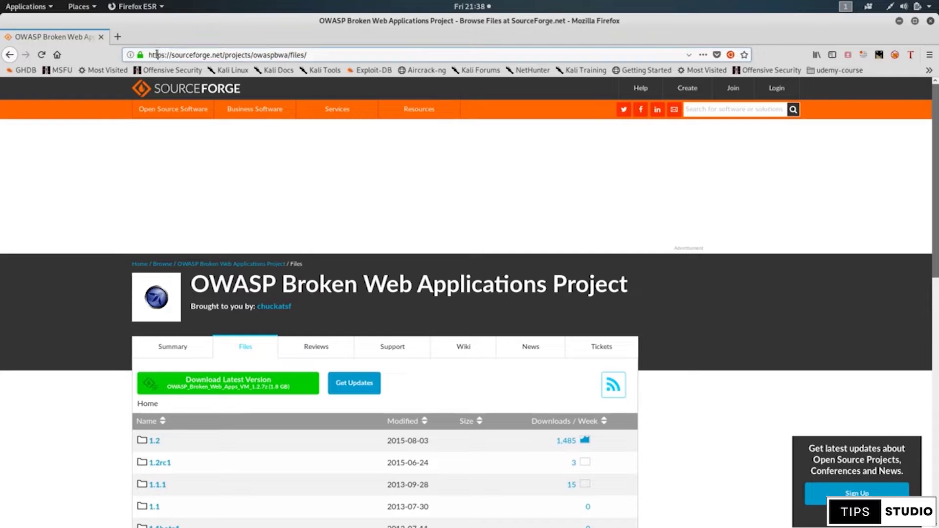
- Open the 1.2 release folder in the project's file list on SourceForge
{"action": "left_click_drag", "start_coordinate": [157, 54], "coordinate": [308, 55]}
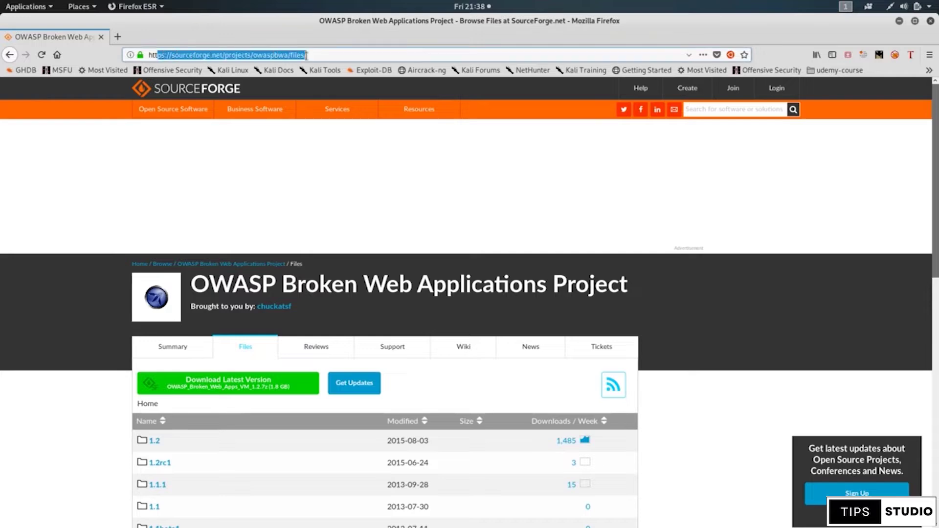
{"action": "left_click", "coordinate": [142, 141]}
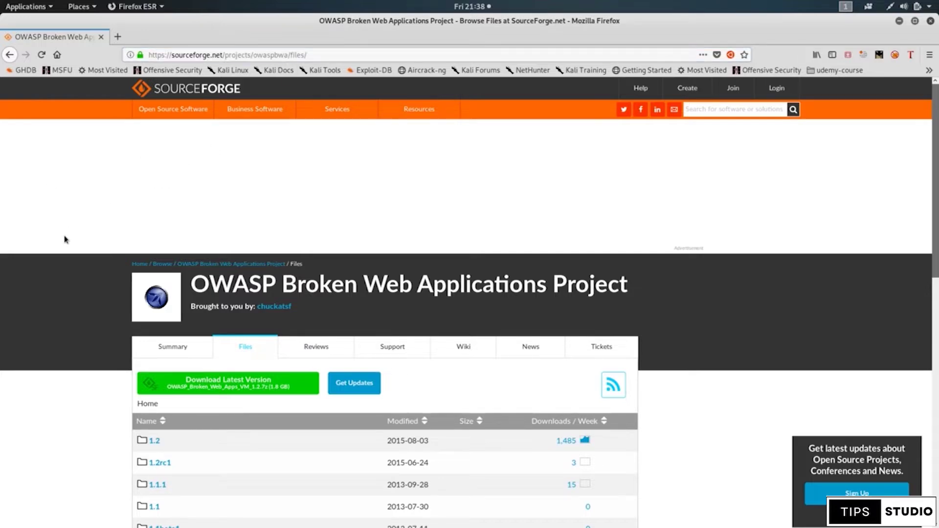
{"action": "scroll", "coordinate": [65, 239], "scroll_direction": "down", "scroll_amount": 3}
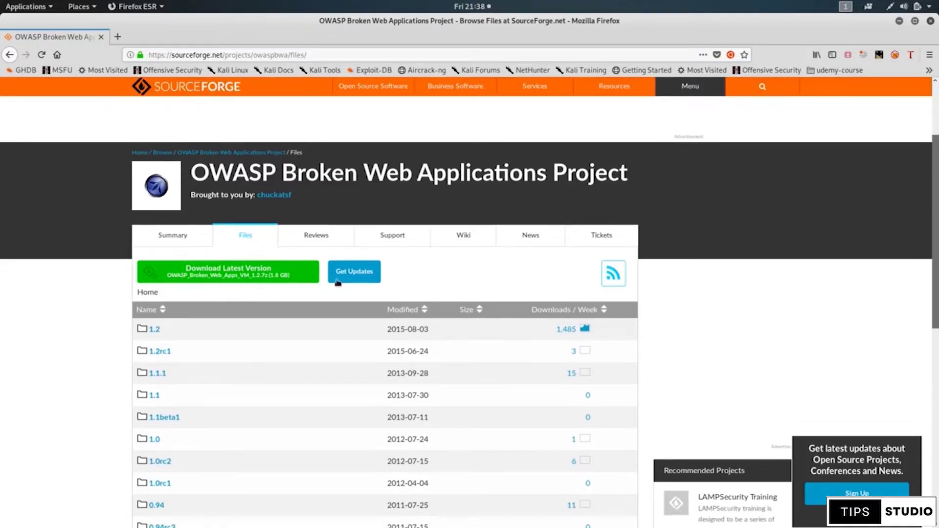
{"action": "scroll", "coordinate": [37, 298], "scroll_direction": "down", "scroll_amount": 2}
{"action": "left_click", "coordinate": [277, 229]}
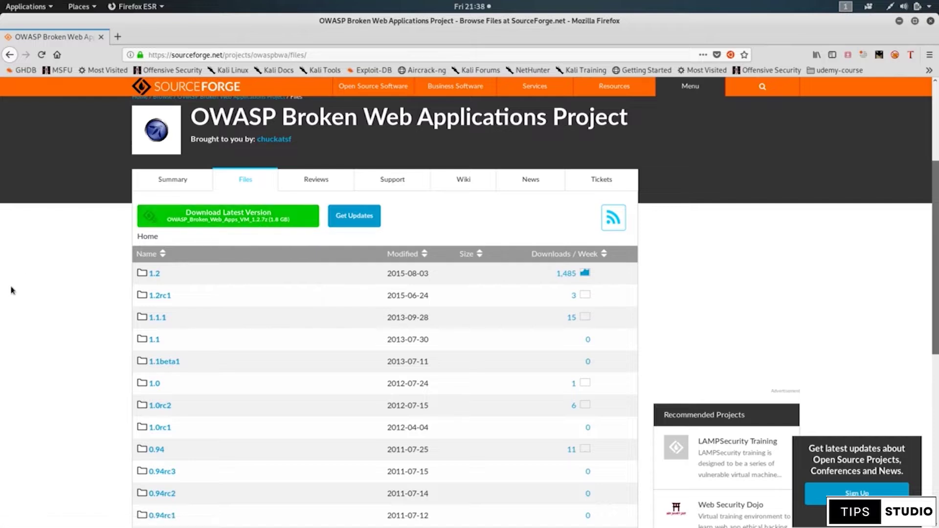
{"action": "scroll", "coordinate": [12, 291], "scroll_direction": "down", "scroll_amount": 1}
{"action": "scroll", "coordinate": [12, 291], "scroll_direction": "down", "scroll_amount": 1}
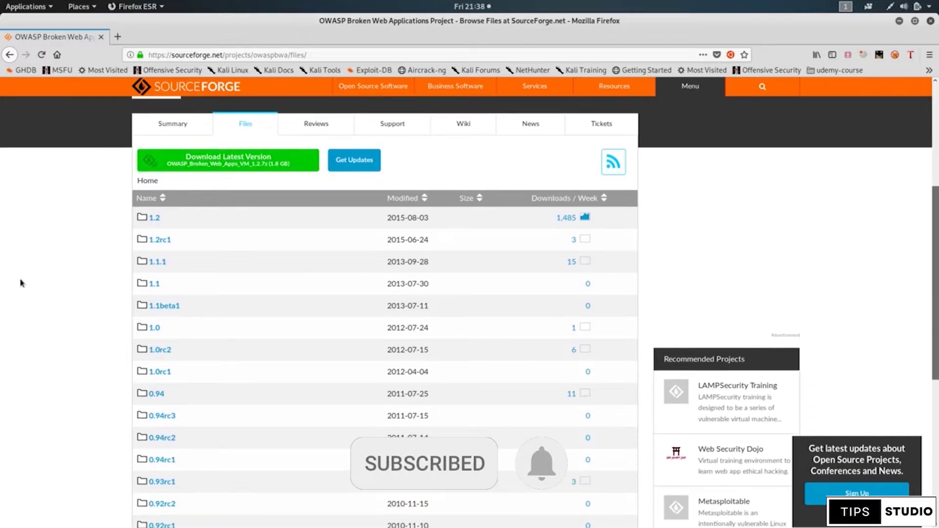
{"action": "left_click_drag", "start_coordinate": [387, 219], "coordinate": [417, 213]}
{"action": "left_click", "coordinate": [49, 244]}
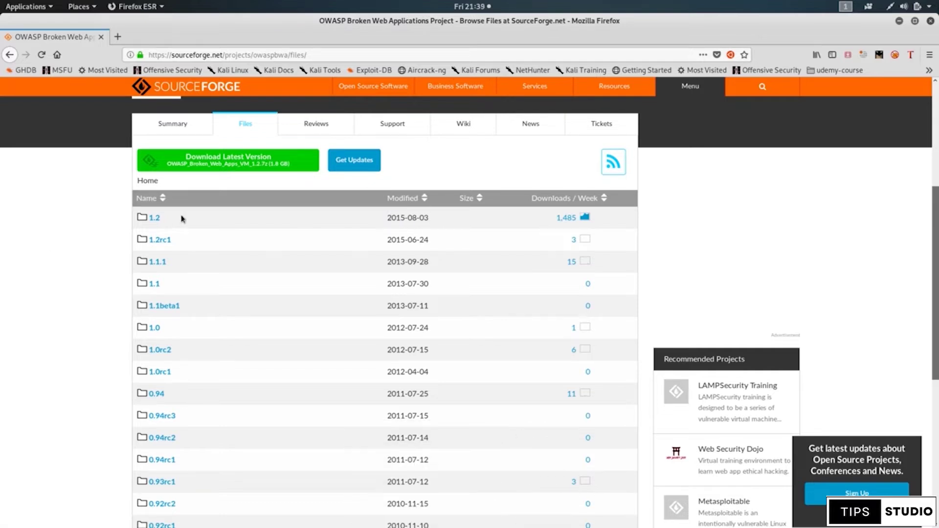
{"action": "left_click", "coordinate": [155, 219]}
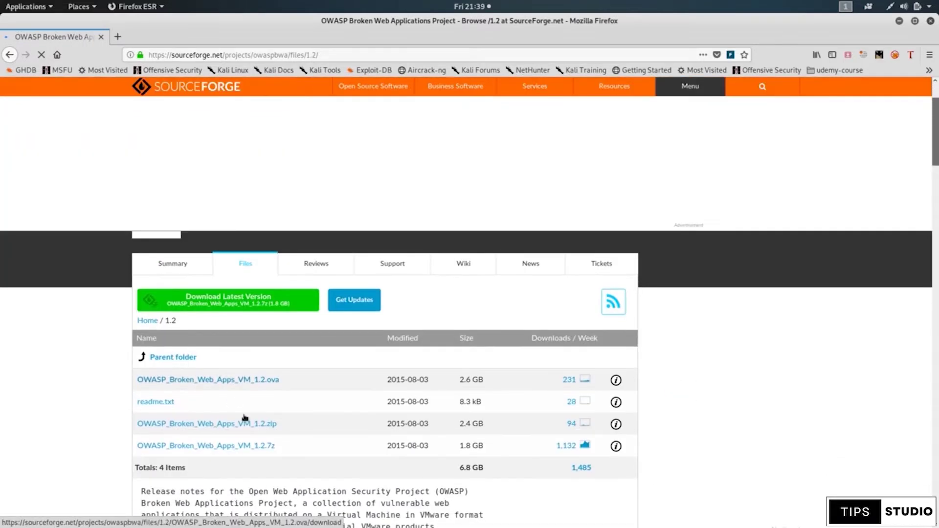
- Request the download of OWASP_Broken_Web_Apps_VM_1.2.ova and check the file size in the save prompt
{"action": "scroll", "coordinate": [273, 338], "scroll_direction": "down", "scroll_amount": 3}
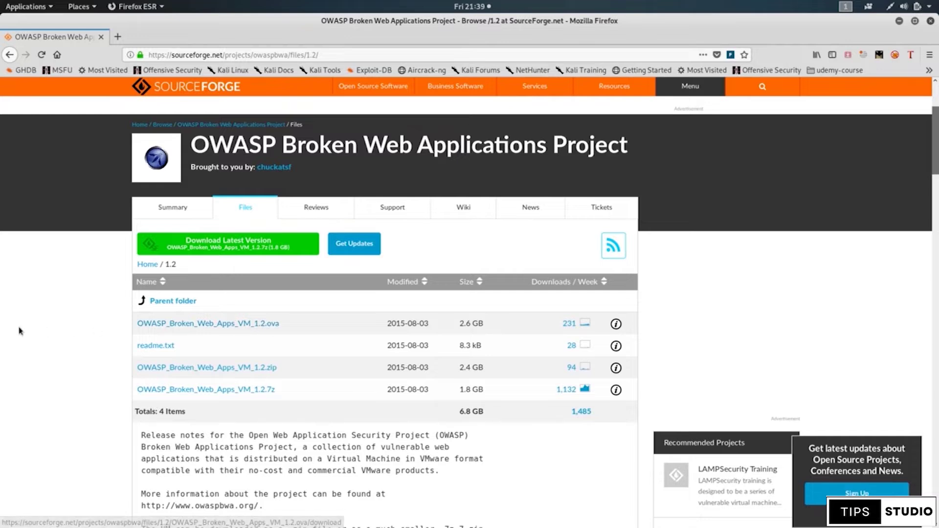
{"action": "left_click", "coordinate": [208, 325]}
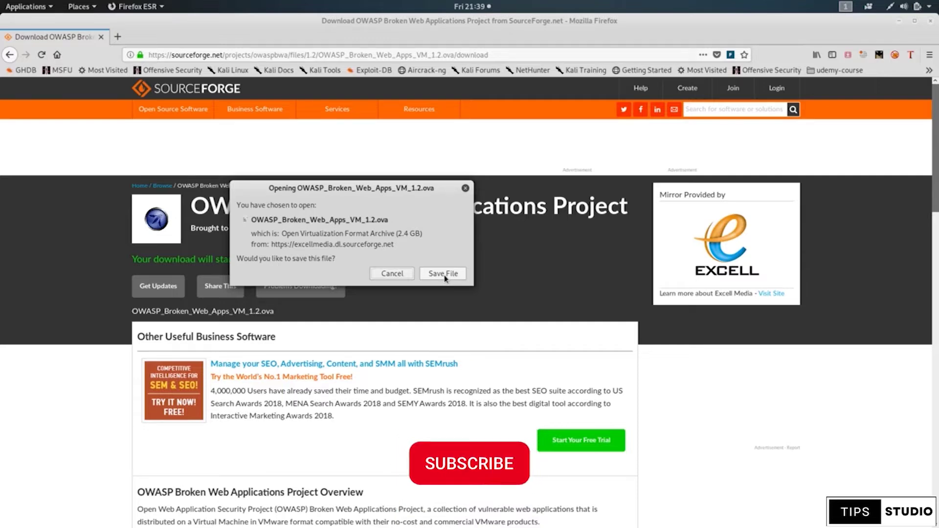
{"action": "left_click_drag", "start_coordinate": [398, 233], "coordinate": [422, 233]}
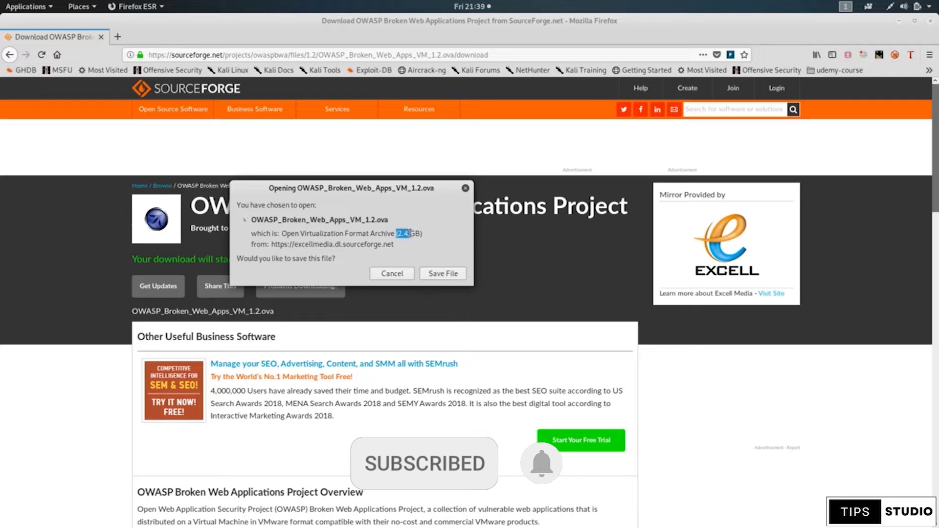
{"action": "left_click", "coordinate": [429, 230]}
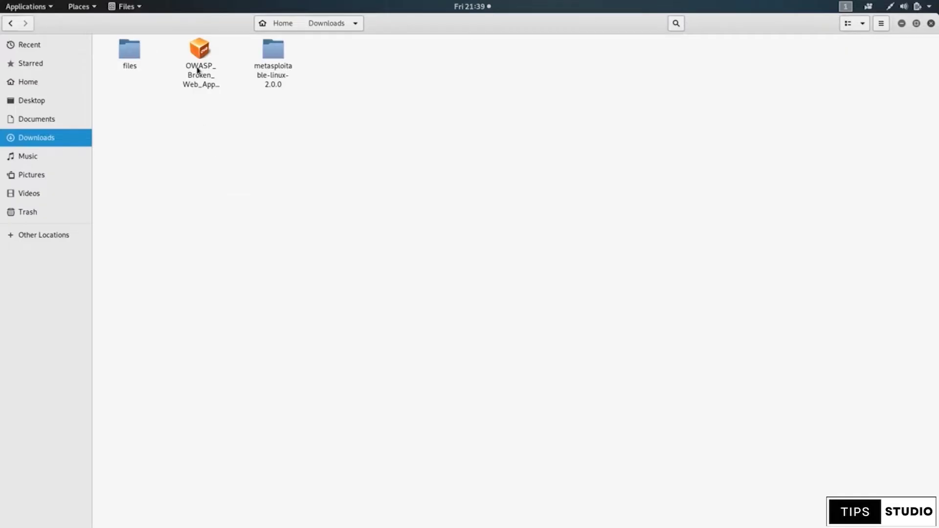
{"action": "left_click", "coordinate": [198, 70]}
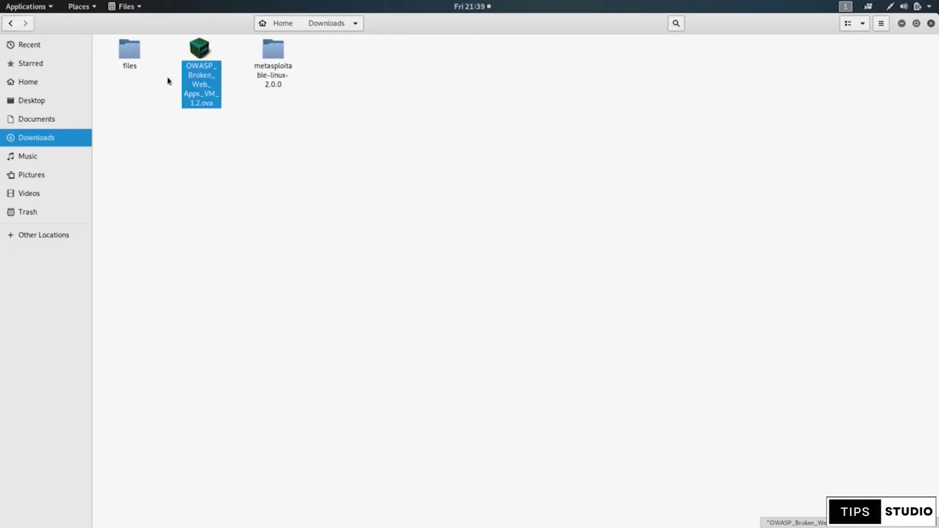
{"action": "left_click", "coordinate": [206, 118]}
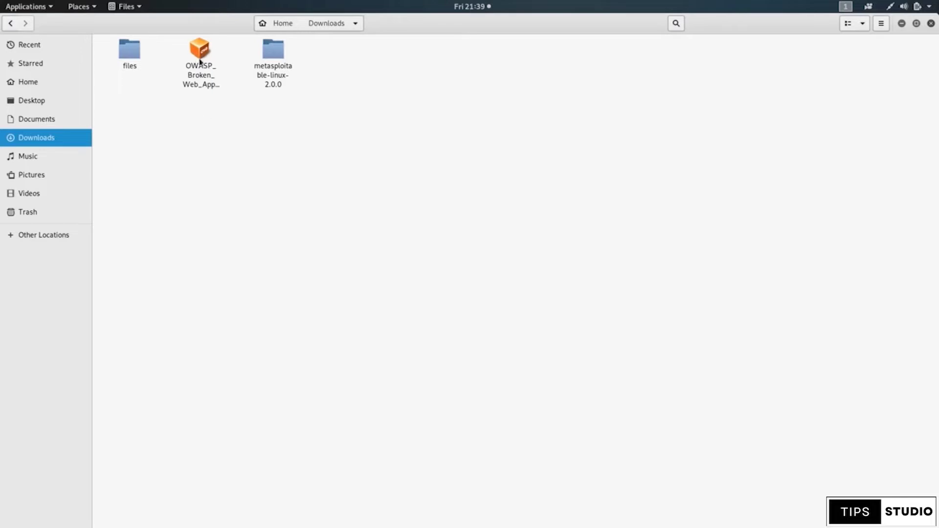
- Switch to Oracle VM VirtualBox Manager and remove the HF2019-Linux virtual machine
{"action": "mouse_move", "coordinate": [2, 258]}
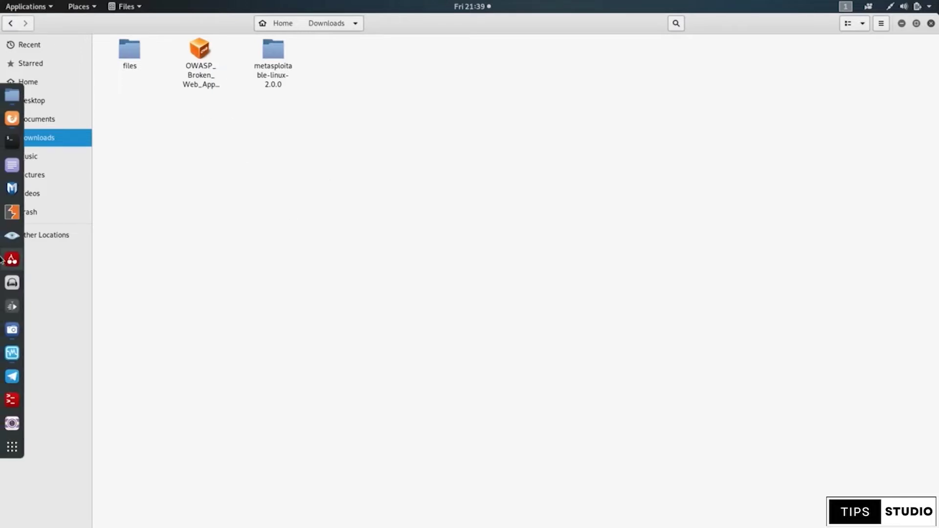
{"action": "left_click", "coordinate": [6, 357]}
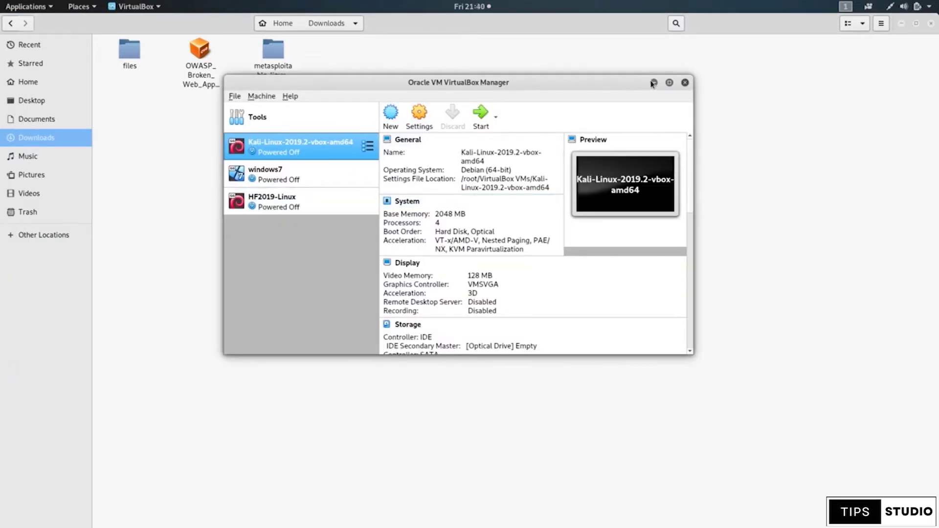
{"action": "left_click", "coordinate": [347, 199]}
{"action": "right_click", "coordinate": [314, 202]}
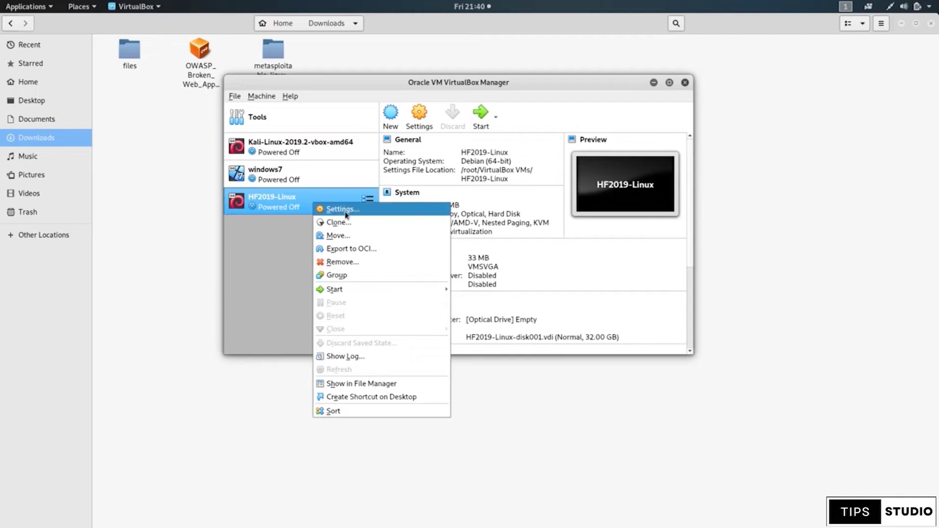
{"action": "left_click", "coordinate": [345, 263]}
{"action": "left_click", "coordinate": [521, 268]}
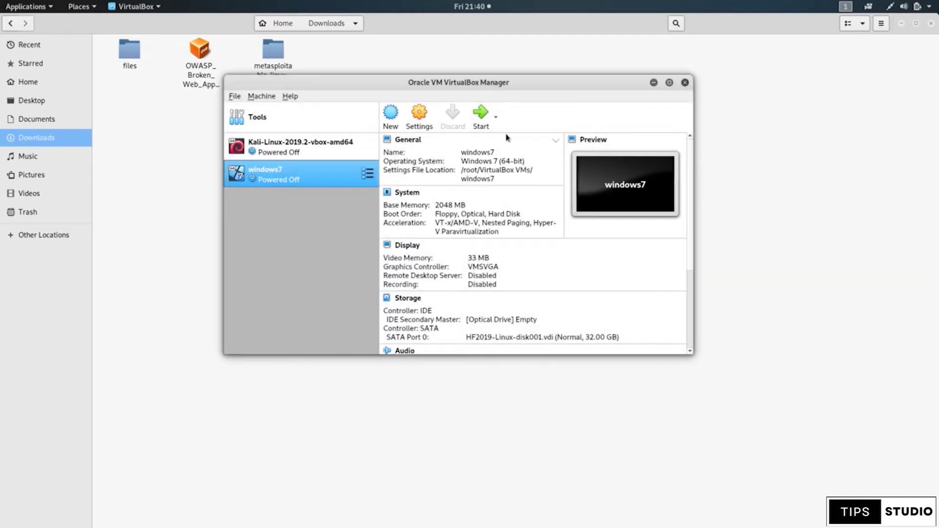
{"action": "left_click_drag", "start_coordinate": [521, 88], "coordinate": [615, 139]}
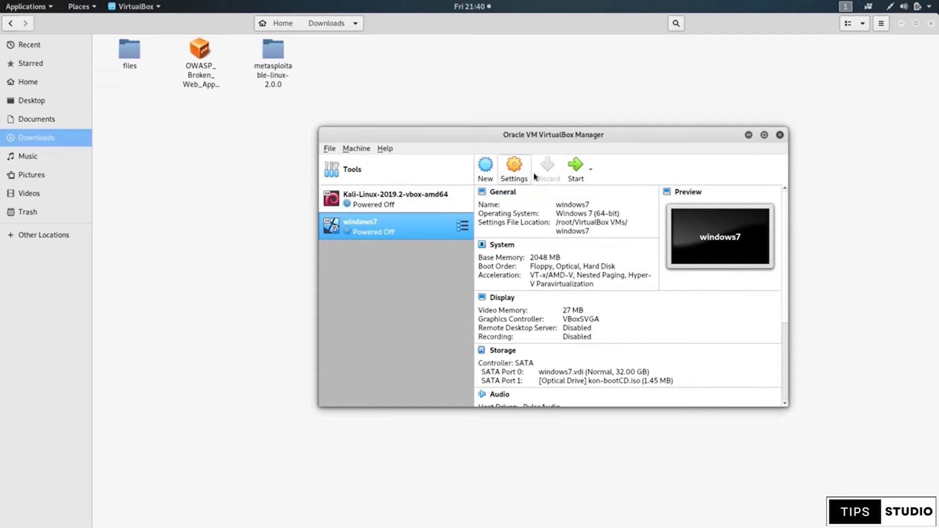
{"action": "left_click_drag", "start_coordinate": [538, 134], "coordinate": [522, 123]}
{"action": "left_click", "coordinate": [200, 81]}
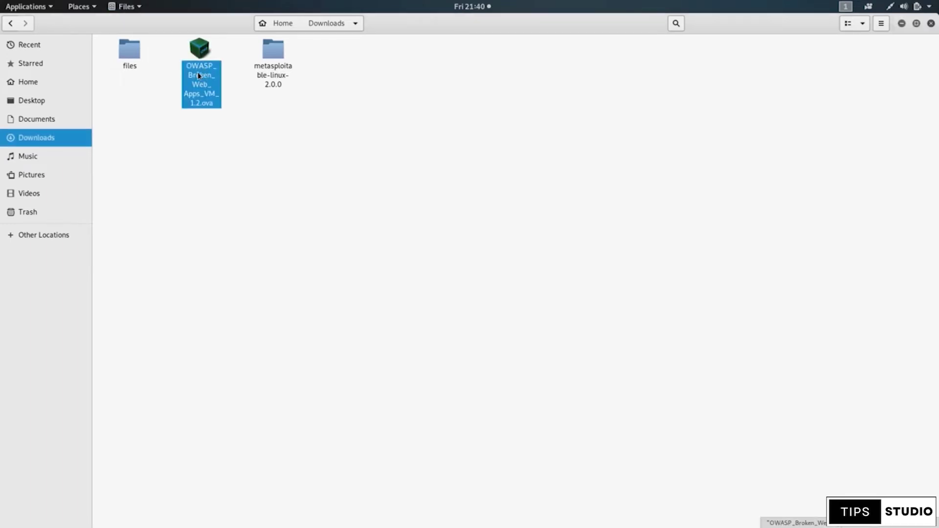
{"action": "left_click", "coordinate": [313, 159]}
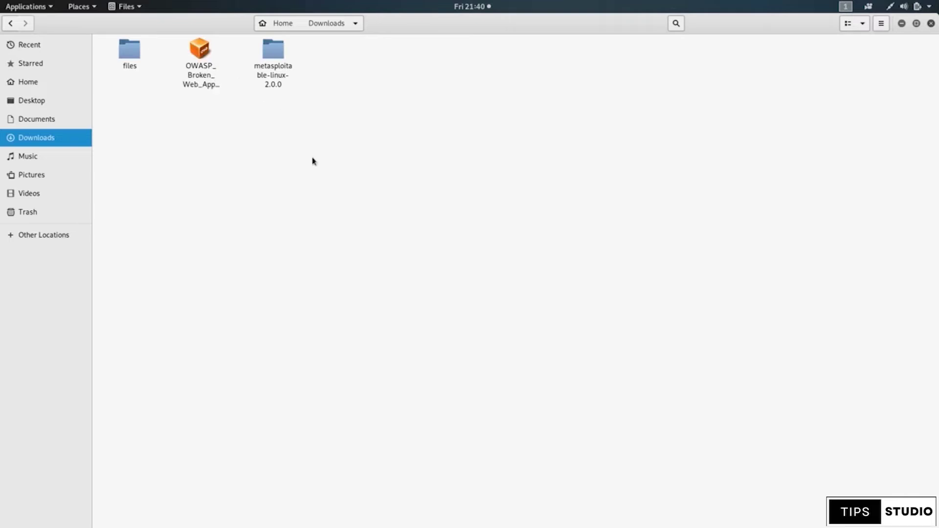
{"action": "left_click", "coordinate": [210, 68]}
{"action": "left_click", "coordinate": [231, 157]}
- Open OWASP_Broken_Web_Apps_VM_1.2.ova from the Downloads folder with VirtualBox to import the appliance
{"action": "left_click", "coordinate": [203, 78]}
{"action": "right_click", "coordinate": [203, 73]}
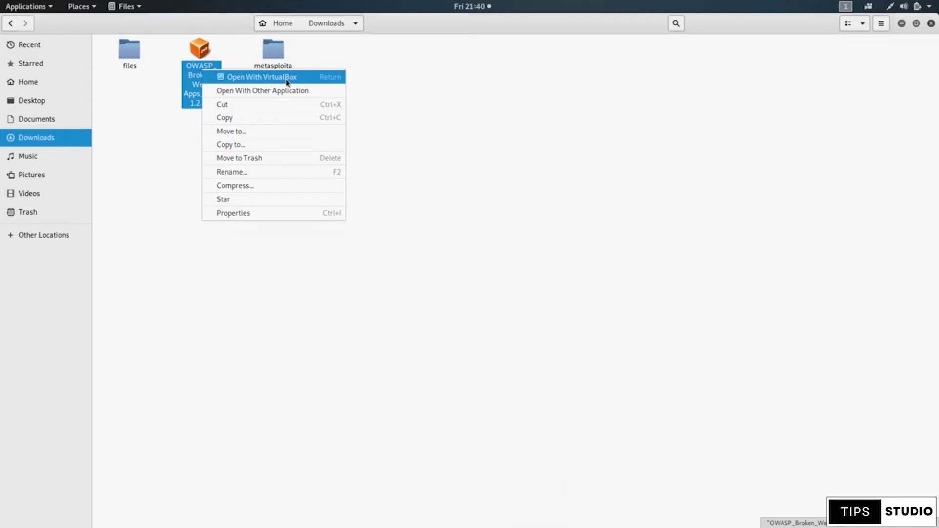
{"action": "left_click", "coordinate": [151, 86]}
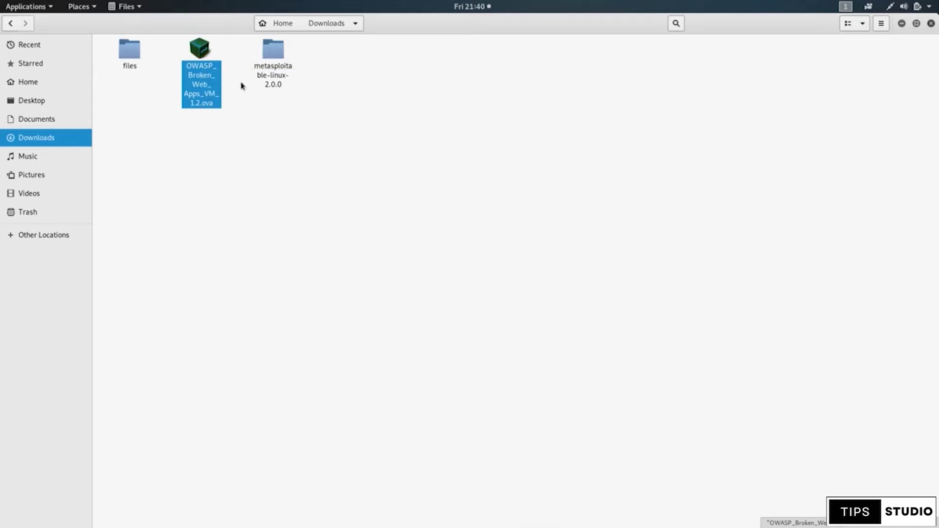
{"action": "right_click", "coordinate": [198, 83]}
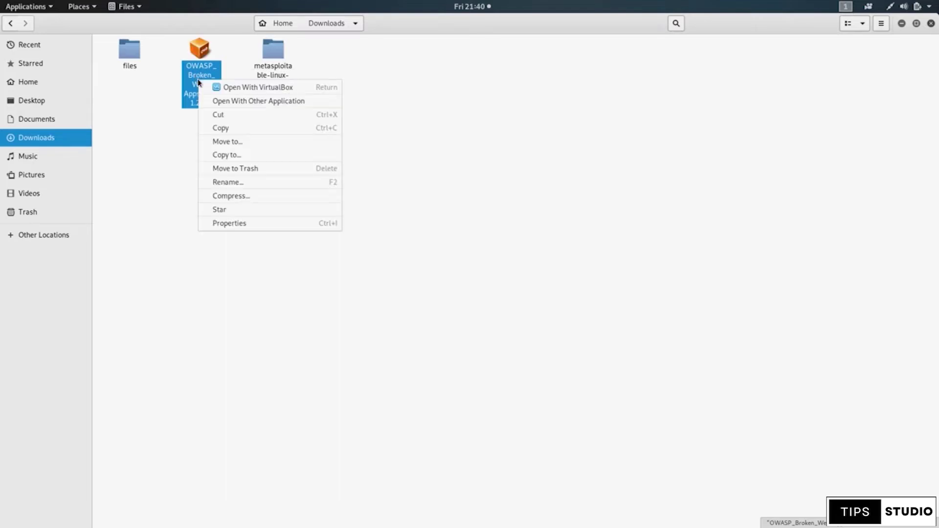
{"action": "left_click", "coordinate": [260, 89]}
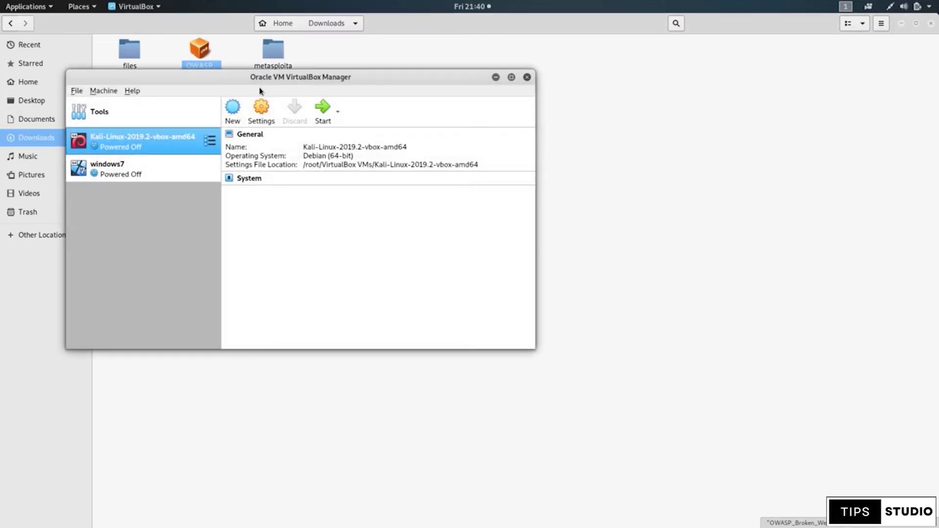
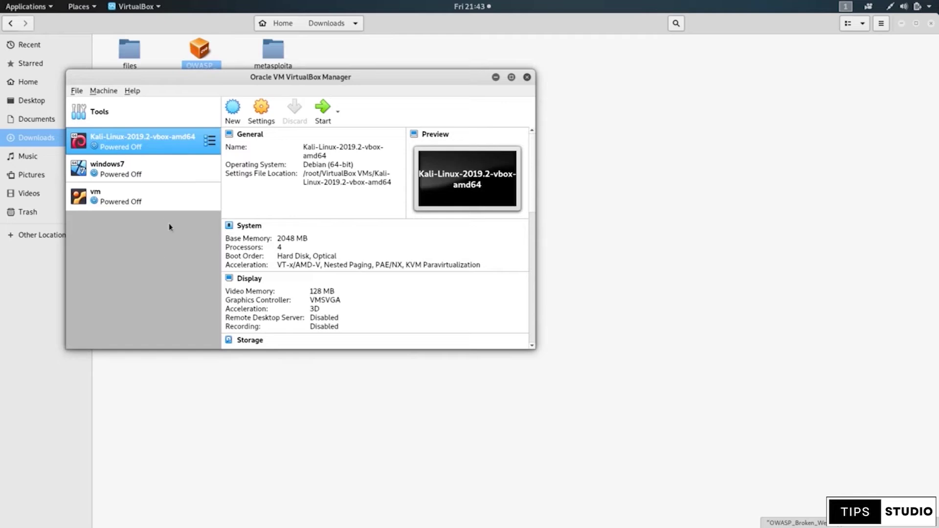
- Set network Adapter 1 of the virtual machine named vm to Bridged Adapter on eth0 and save its settings
{"action": "left_click", "coordinate": [141, 202]}
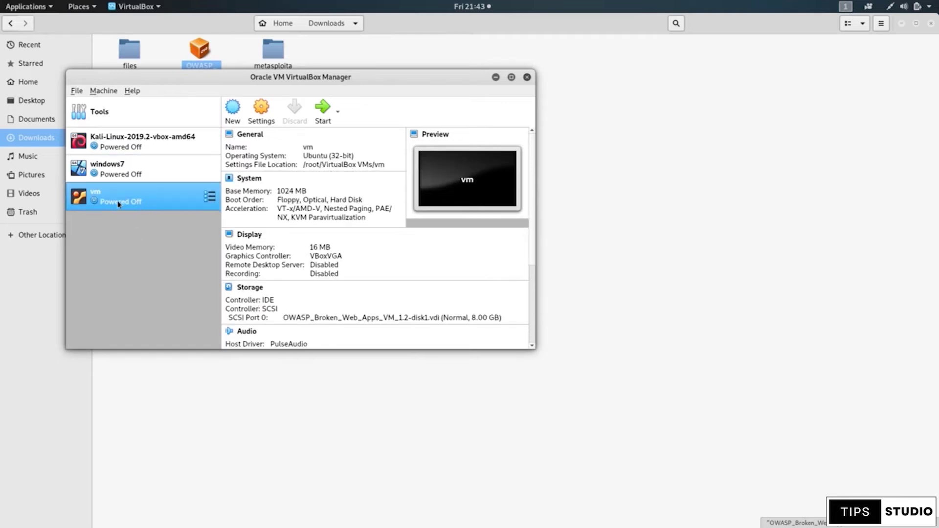
{"action": "left_click_drag", "start_coordinate": [340, 77], "coordinate": [535, 113]}
{"action": "scroll", "coordinate": [488, 293], "scroll_direction": "down", "scroll_amount": 3}
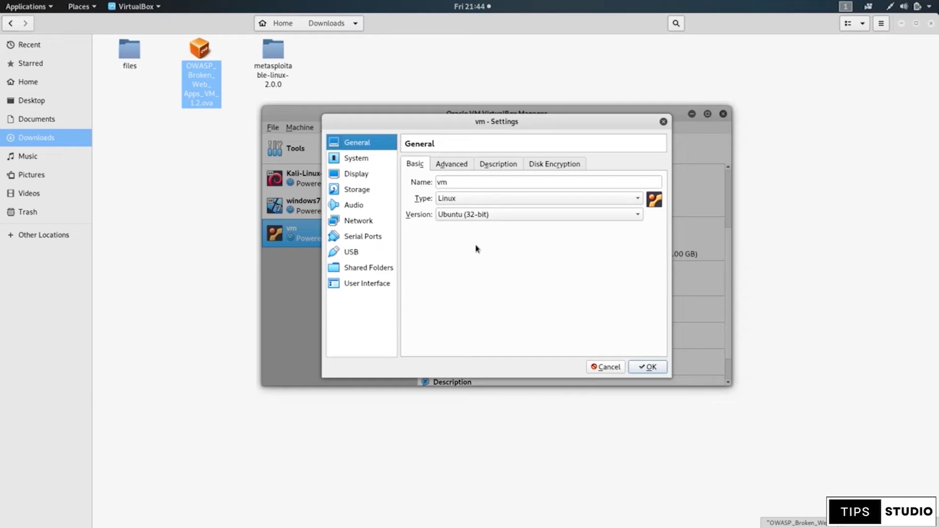
{"action": "left_click", "coordinate": [370, 223]}
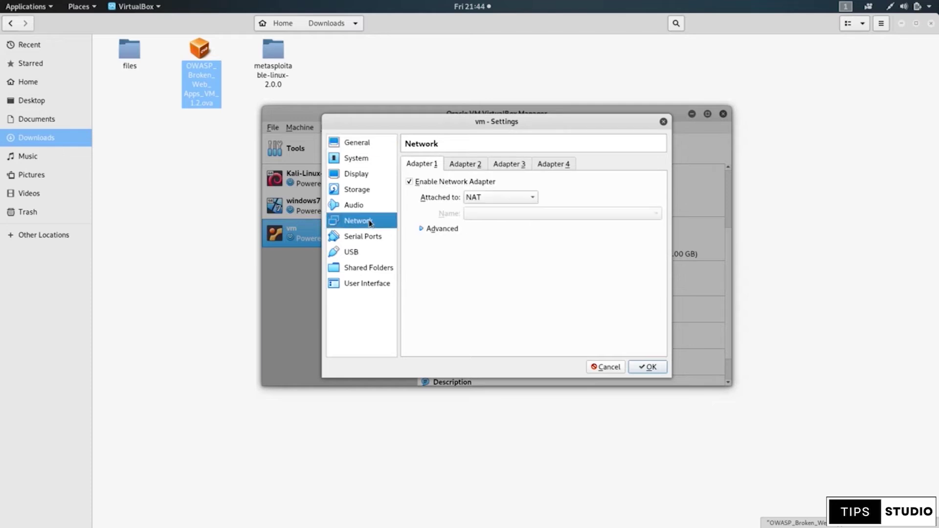
{"action": "left_click", "coordinate": [506, 198]}
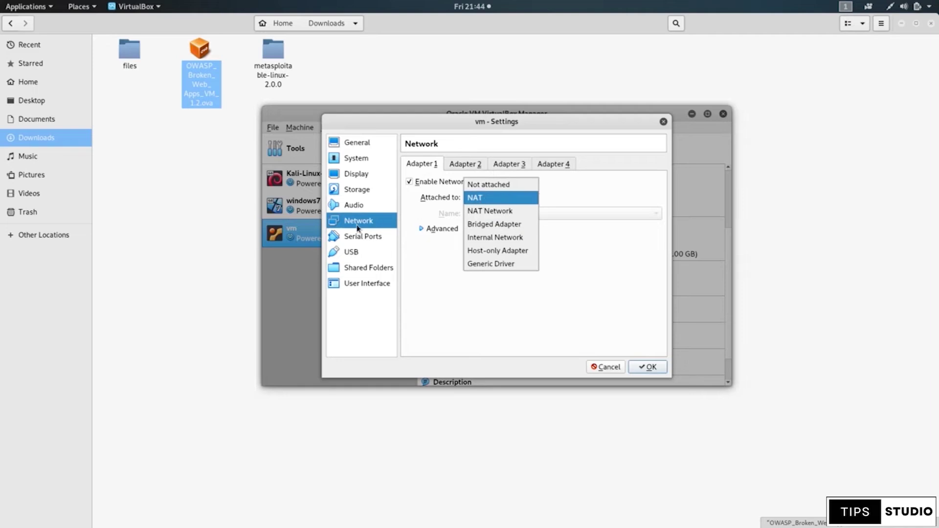
{"action": "left_click", "coordinate": [494, 226]}
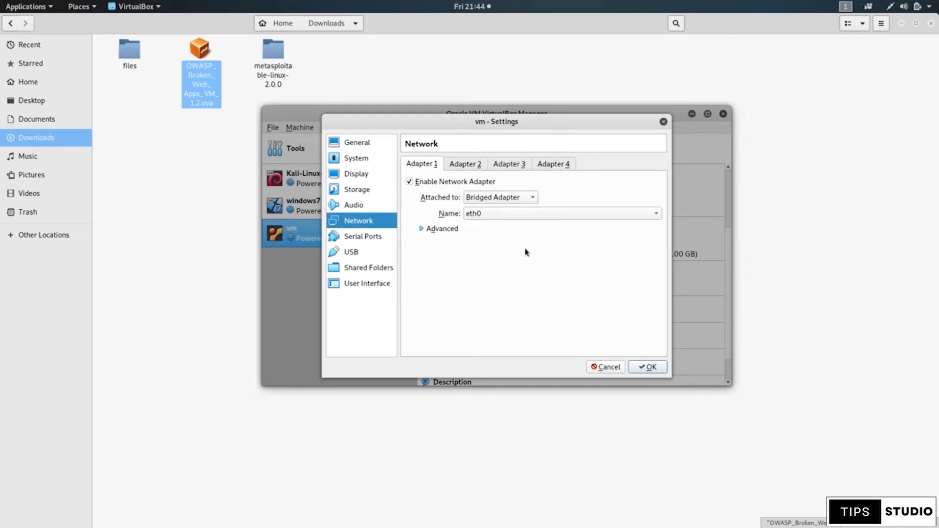
{"action": "left_click", "coordinate": [526, 215]}
{"action": "left_click", "coordinate": [485, 215]}
{"action": "left_click", "coordinate": [503, 214]}
{"action": "left_click", "coordinate": [495, 216]}
{"action": "left_click", "coordinate": [648, 368]}
- Start the virtual machine named vm and clear the file manager, browser and VirtualBox Manager windows off the desktop
{"action": "left_click_drag", "start_coordinate": [526, 117], "coordinate": [473, 100]}
{"action": "left_click", "coordinate": [467, 131]}
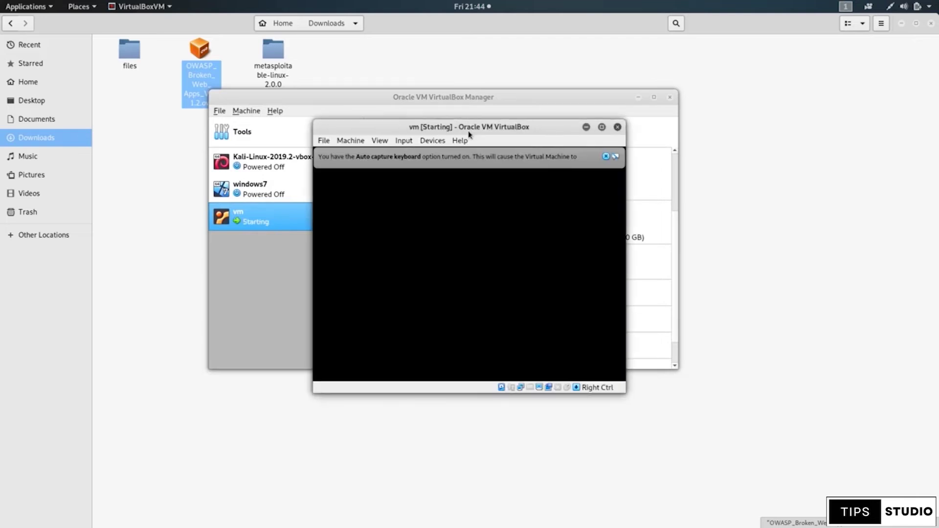
{"action": "left_click", "coordinate": [902, 23]}
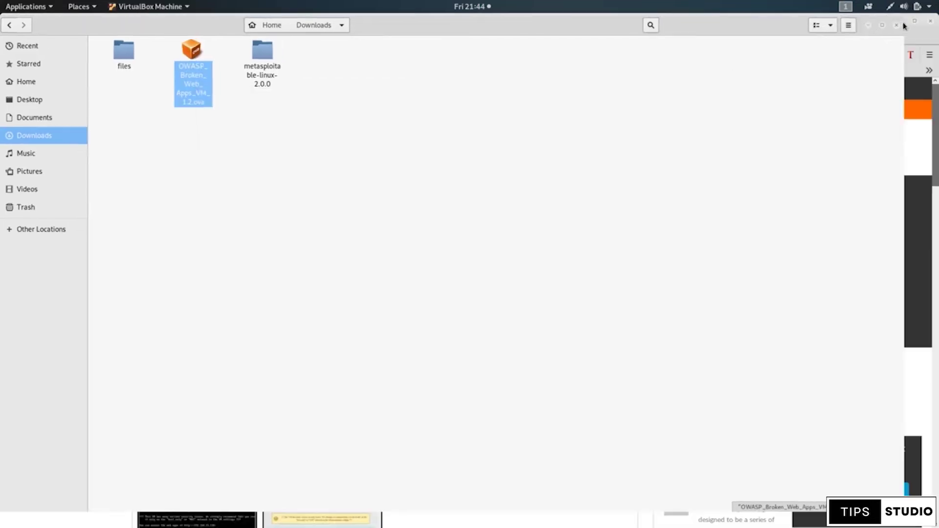
{"action": "left_click", "coordinate": [900, 20]}
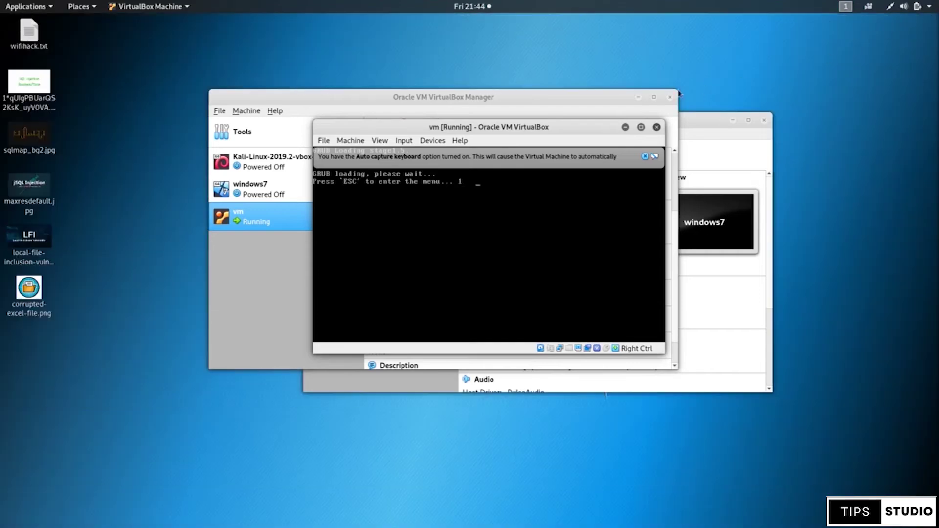
{"action": "left_click", "coordinate": [710, 122]}
{"action": "left_click", "coordinate": [764, 120]}
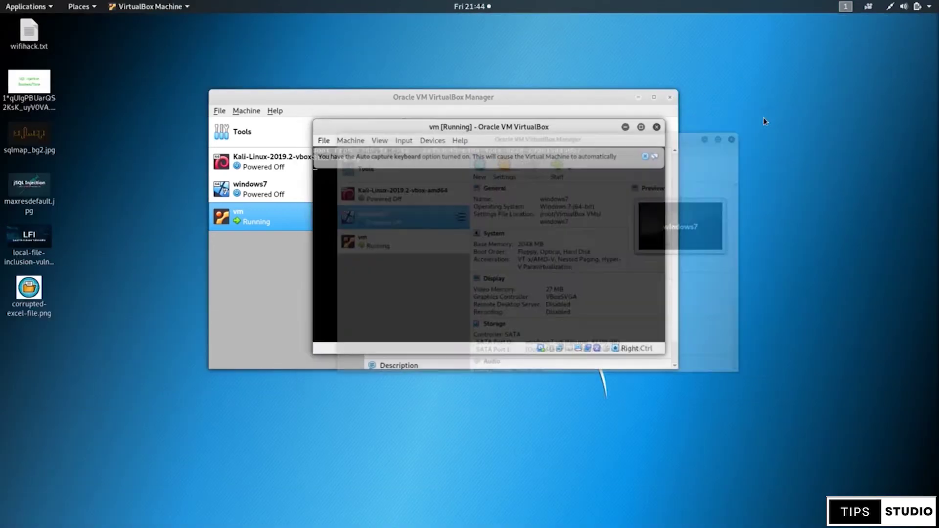
{"action": "left_click_drag", "start_coordinate": [541, 130], "coordinate": [581, 105]}
{"action": "left_click", "coordinate": [638, 98]}
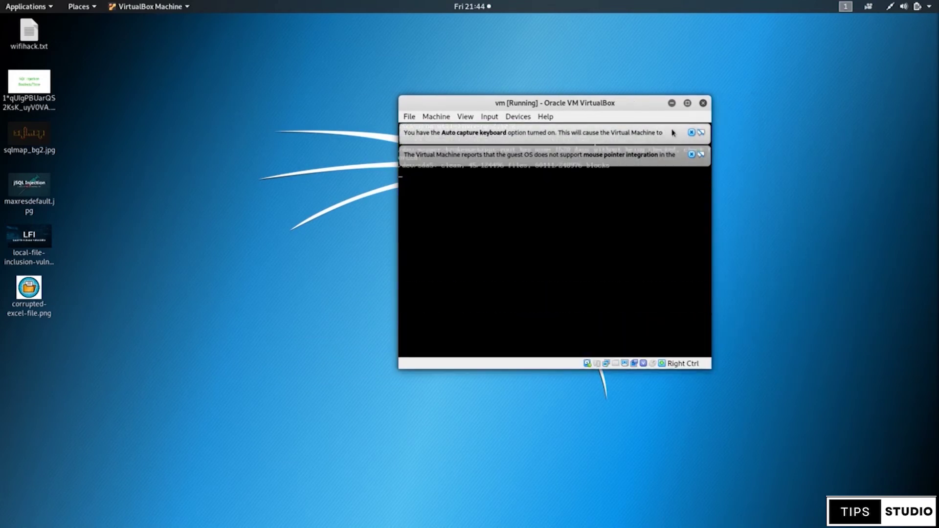
- Dismiss the keyboard-capture and mouse-integration notices in the running virtual machine's window
{"action": "left_click", "coordinate": [691, 133]}
{"action": "left_click", "coordinate": [692, 133]}
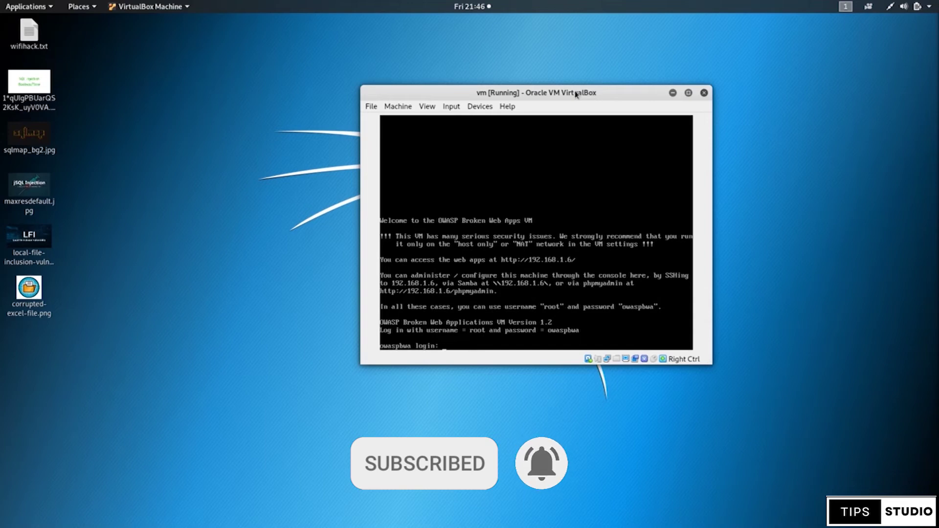
{"action": "left_click_drag", "start_coordinate": [535, 95], "coordinate": [526, 91]}
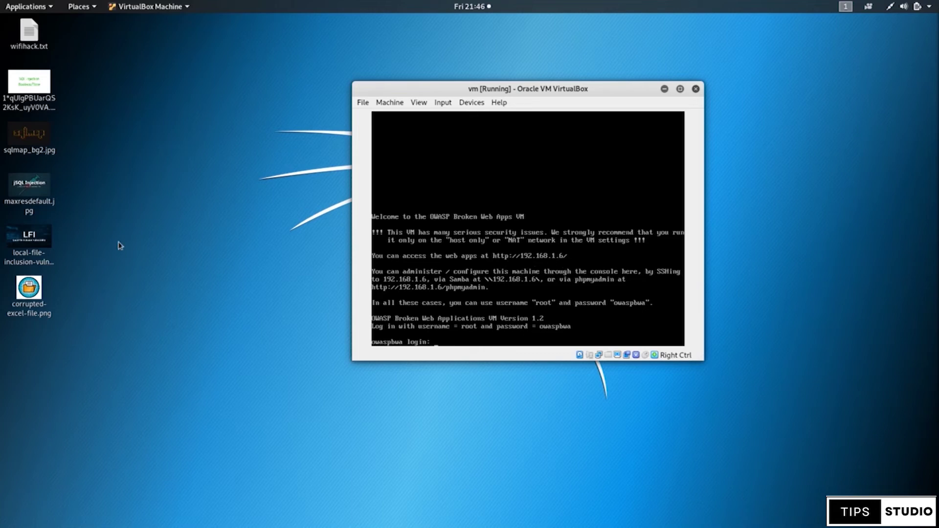
- Open a terminal on the host and run ifconfig to look up the eth0 IP address
{"action": "left_click", "coordinate": [12, 69]}
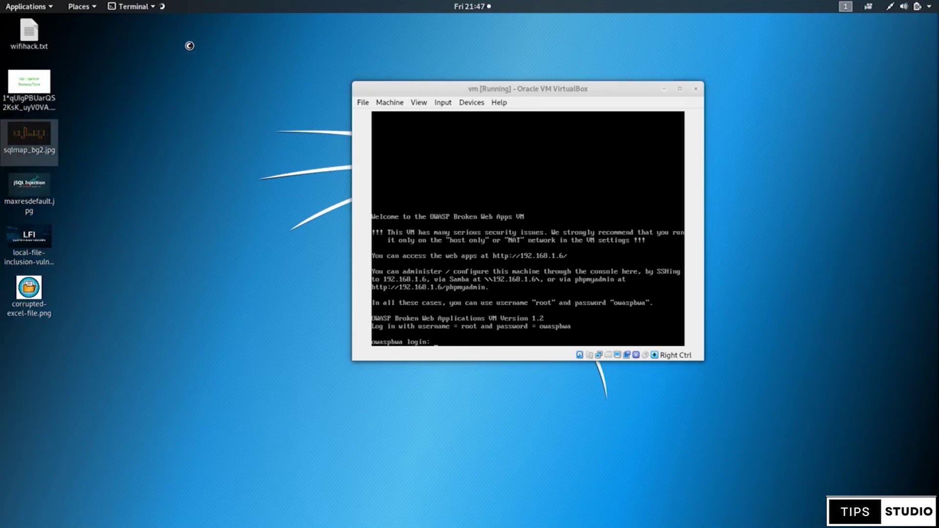
{"action": "type", "text": "ifconfig"}
{"action": "key", "text": "Return"}
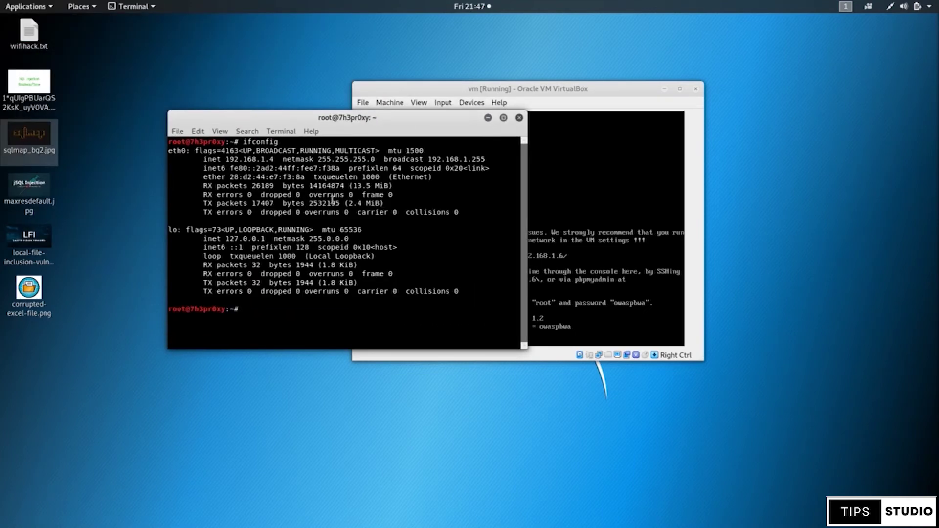
{"action": "left_click_drag", "start_coordinate": [283, 160], "coordinate": [225, 160]}
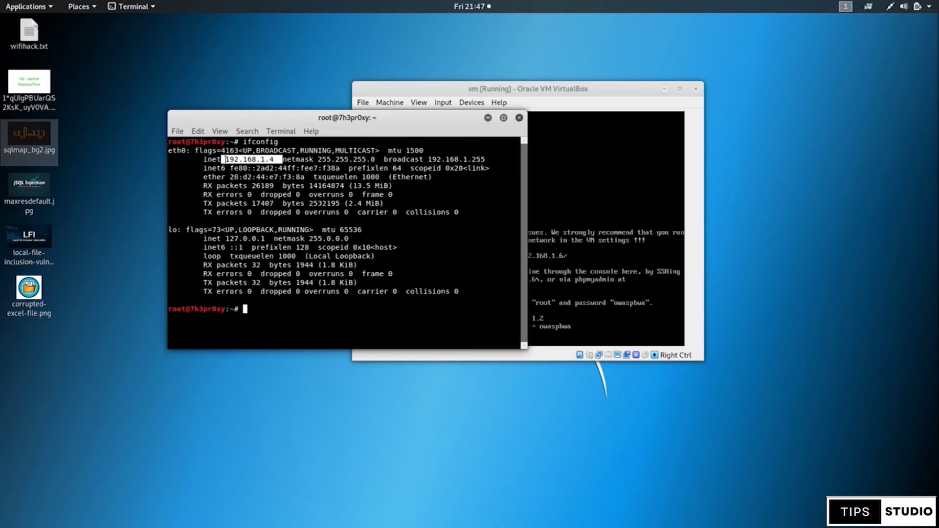
- Place the terminal and the virtual machine's console side by side to compare the host's and the VM's IP addresses
{"action": "left_click", "coordinate": [596, 91]}
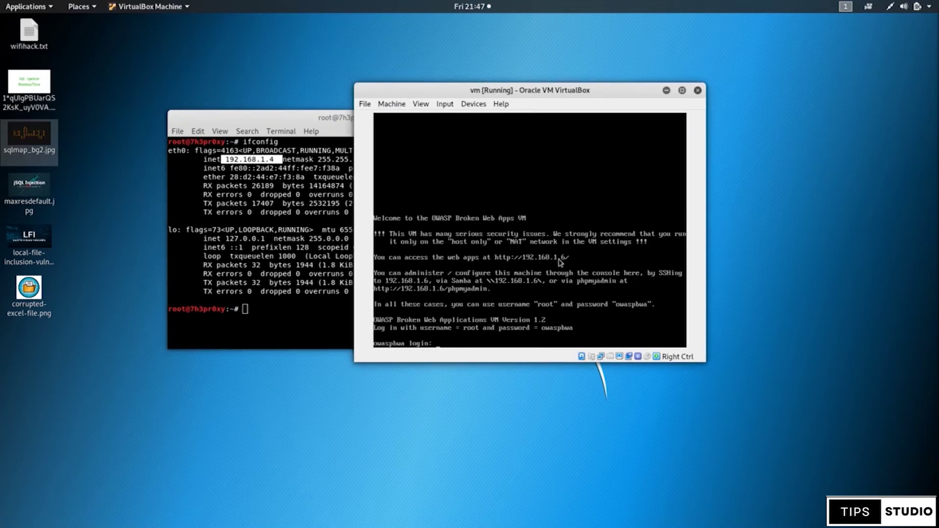
{"action": "left_click_drag", "start_coordinate": [336, 121], "coordinate": [322, 121]}
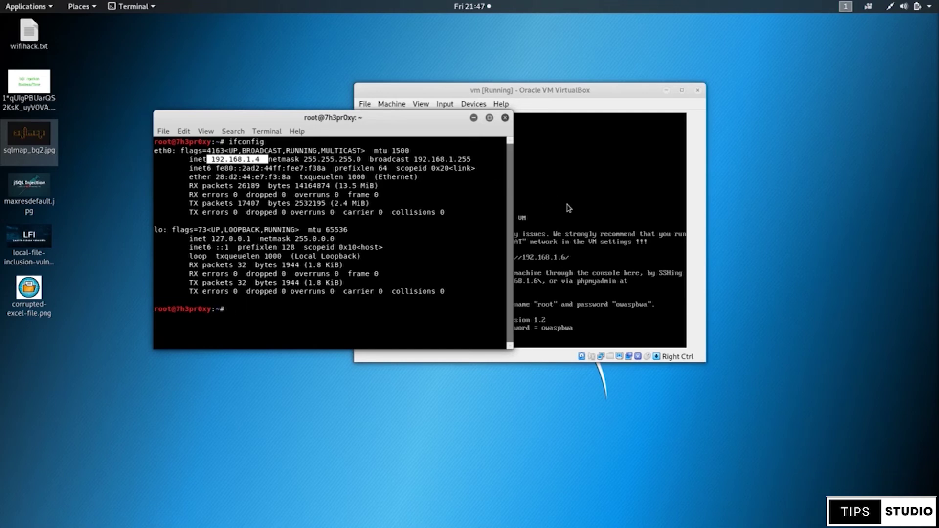
{"action": "left_click", "coordinate": [590, 88]}
{"action": "left_click_drag", "start_coordinate": [537, 90], "coordinate": [665, 78]}
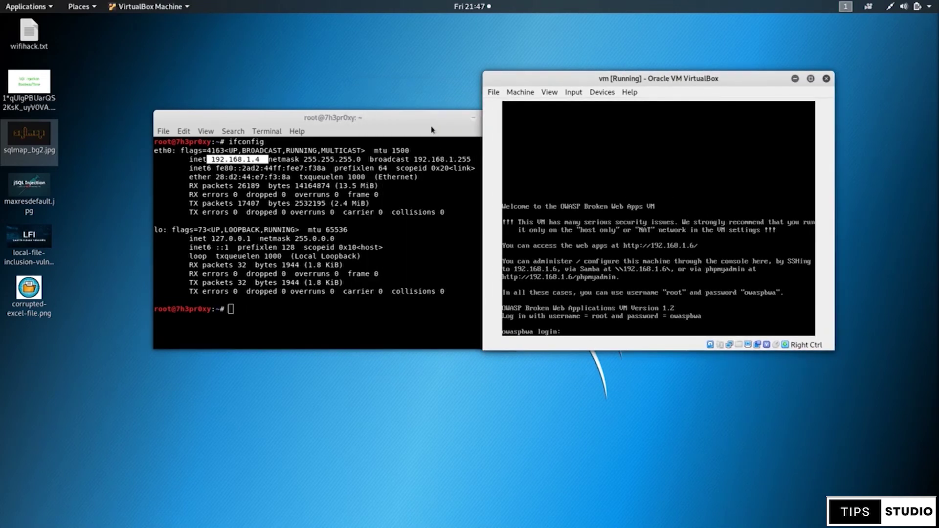
{"action": "left_click_drag", "start_coordinate": [432, 126], "coordinate": [403, 122]}
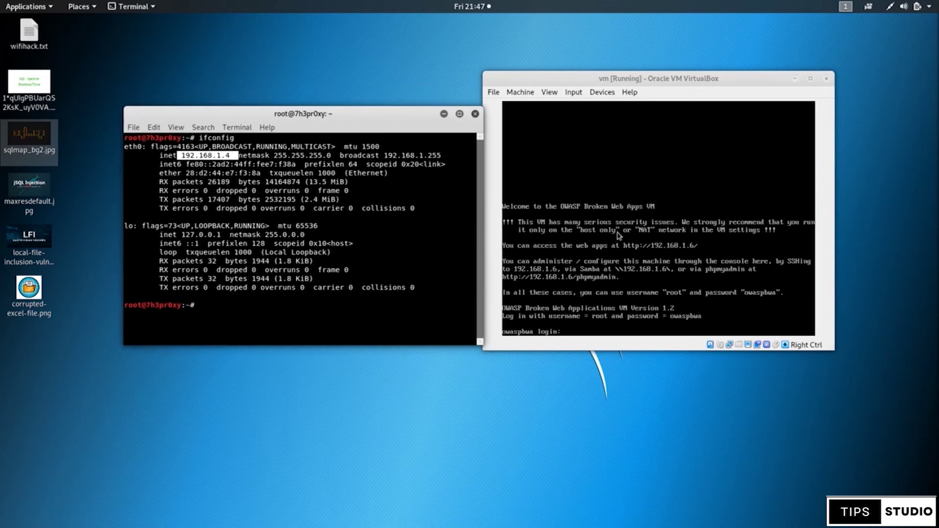
{"action": "left_click_drag", "start_coordinate": [362, 126], "coordinate": [353, 123]}
- Ping the virtual machine at 192.168.1.6 from the host terminal, stop the ping and check the replies
{"action": "left_click", "coordinate": [360, 258]}
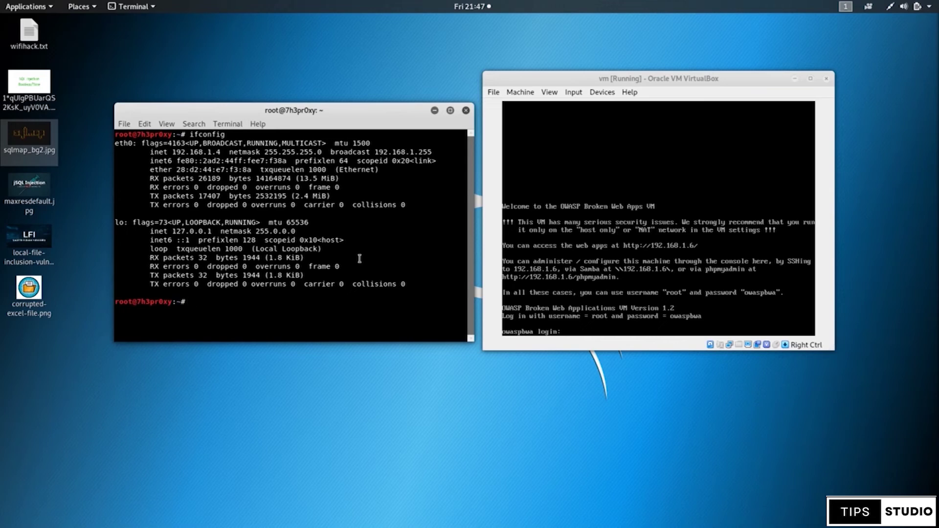
{"action": "type", "text": "ping 192.168.1.6"}
{"action": "key", "text": "Return"}
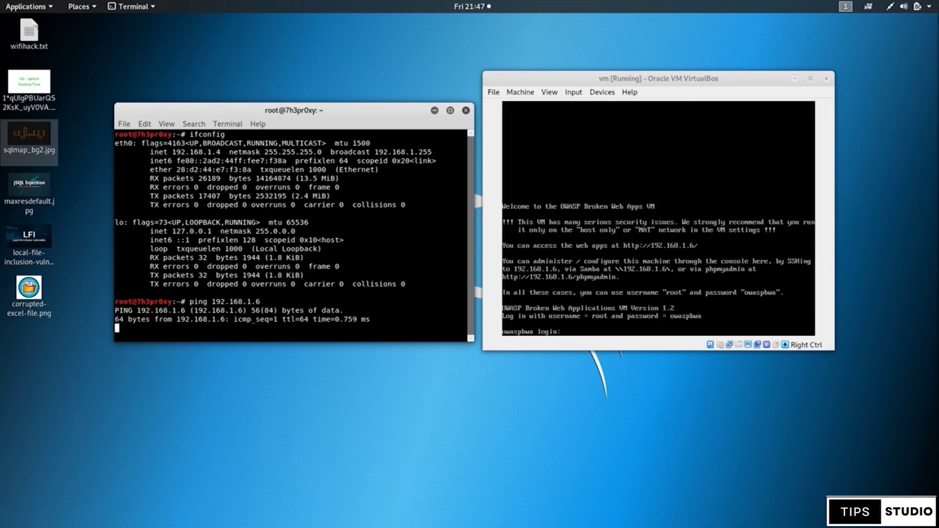
{"action": "key", "text": "ctrl+c"}
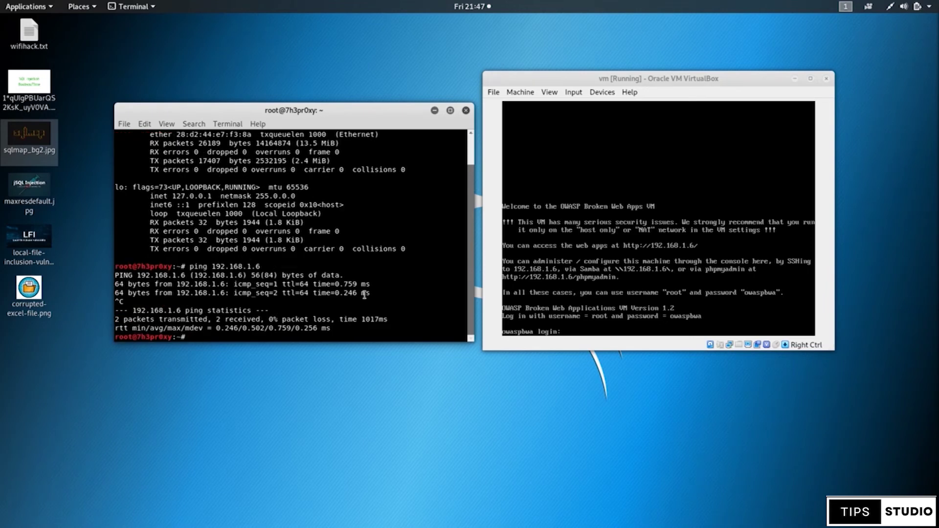
{"action": "left_click_drag", "start_coordinate": [366, 294], "coordinate": [238, 293]}
{"action": "left_click", "coordinate": [384, 279]}
- Switch to Firefox and load 192.168.1.6 in the new tab
{"action": "mouse_move", "coordinate": [1, 247]}
{"action": "right_click", "coordinate": [12, 106]}
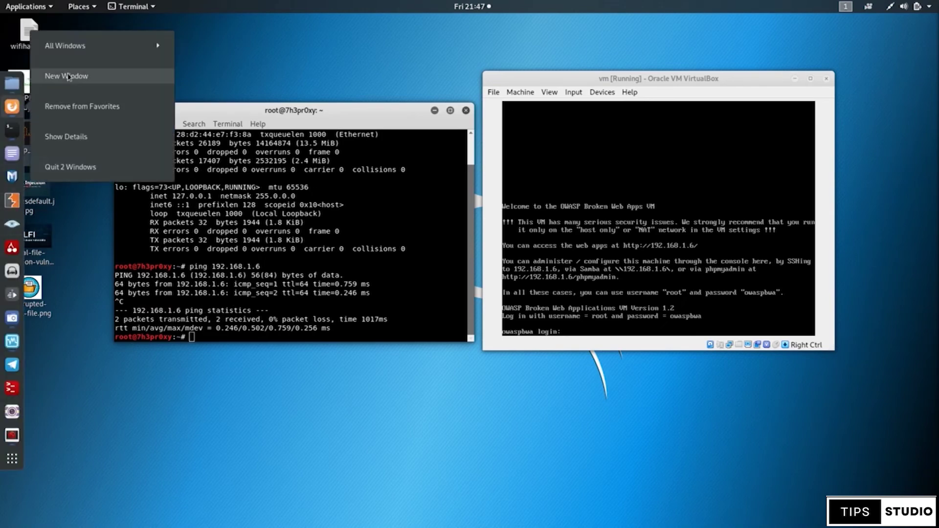
{"action": "left_click", "coordinate": [173, 86]}
{"action": "left_click", "coordinate": [12, 106]}
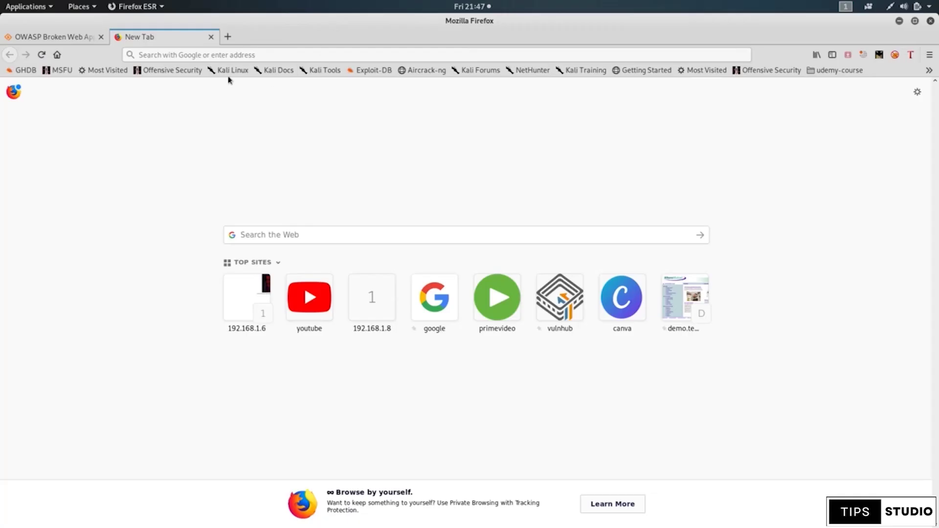
{"action": "left_click", "coordinate": [227, 55]}
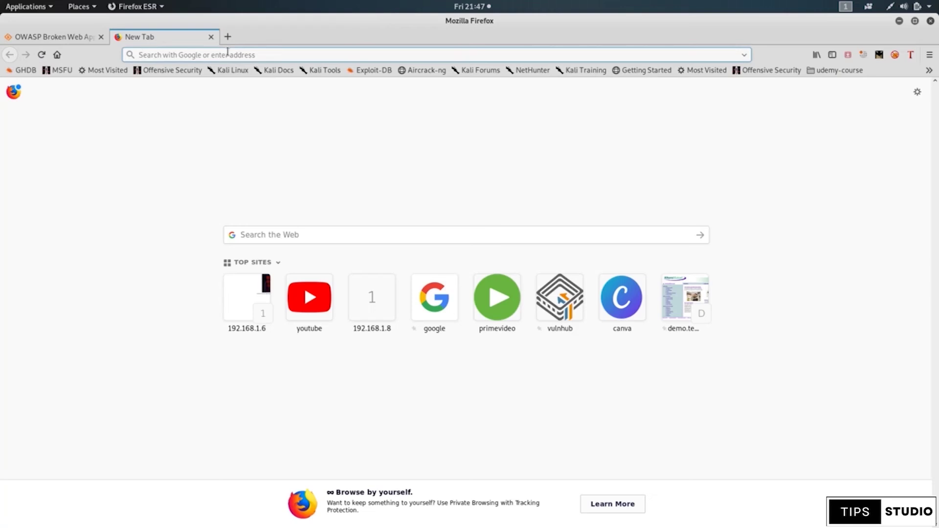
{"action": "type", "text": "192.168"}
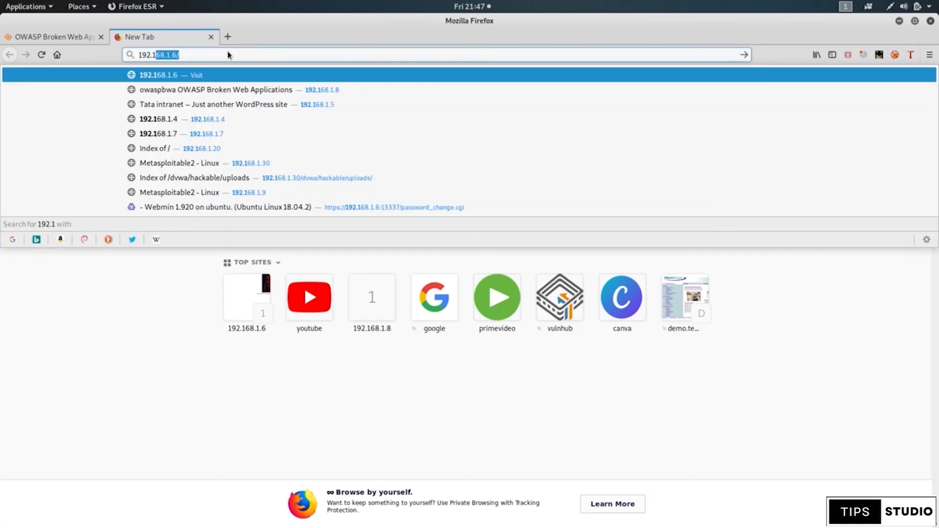
{"action": "type", "text": ".1.6"}
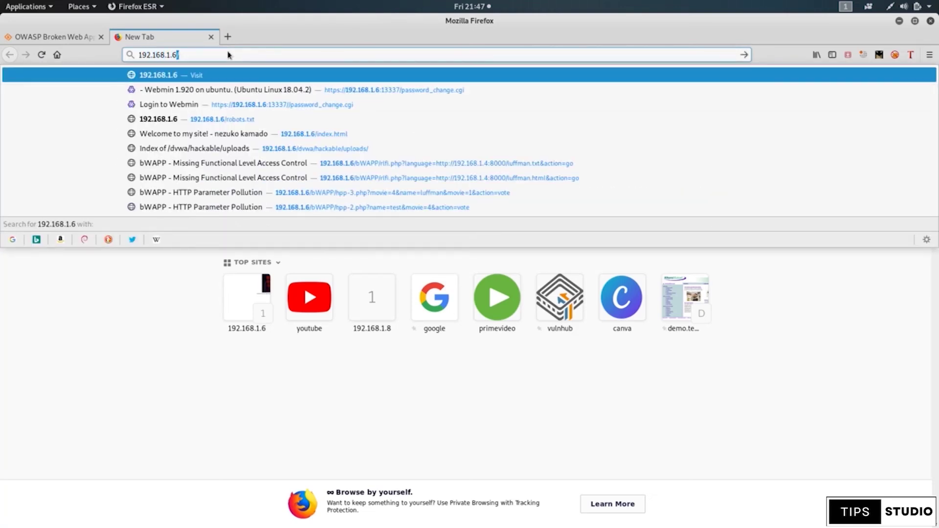
{"action": "key", "text": "Return"}
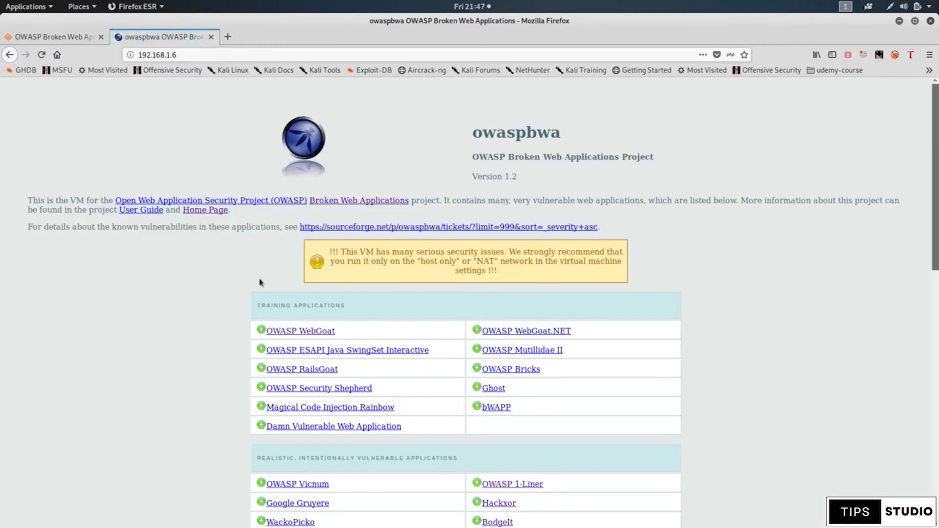
- Look through the owaspbwa page's lists of training, realistic, old-version, testing-tool and demonstration applications
{"action": "scroll", "coordinate": [216, 307], "scroll_direction": "down", "scroll_amount": 5}
{"action": "scroll", "coordinate": [216, 306], "scroll_direction": "up", "scroll_amount": 4}
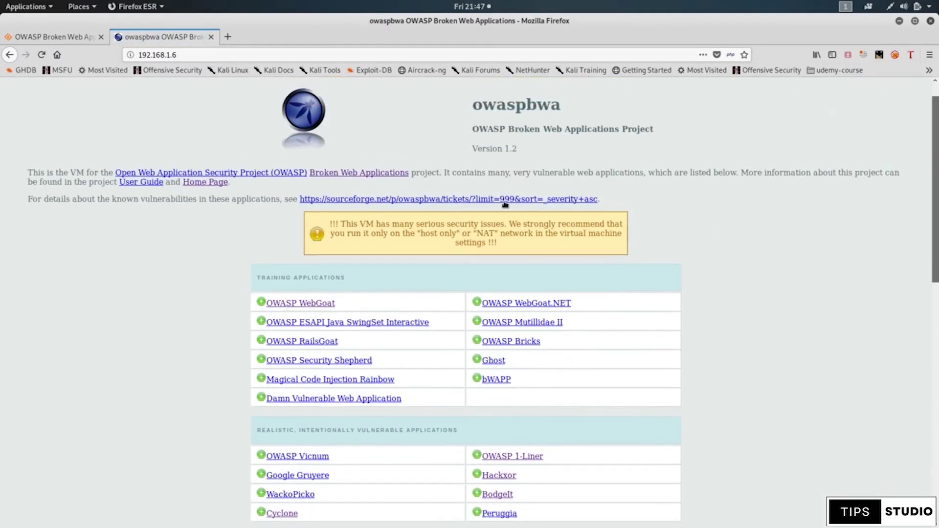
{"action": "double_click", "coordinate": [480, 110]}
{"action": "left_click", "coordinate": [260, 288]}
{"action": "scroll", "coordinate": [230, 347], "scroll_direction": "down", "scroll_amount": 2}
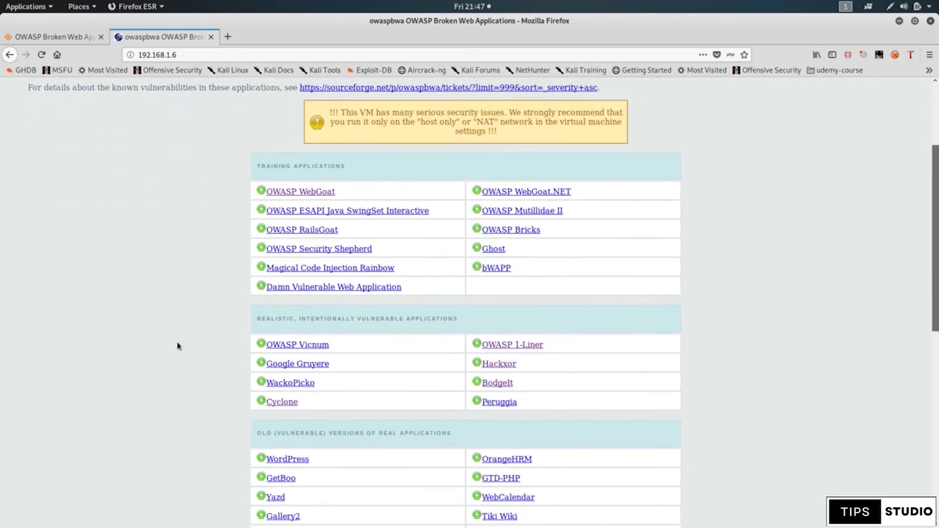
{"action": "scroll", "coordinate": [147, 329], "scroll_direction": "down", "scroll_amount": 2}
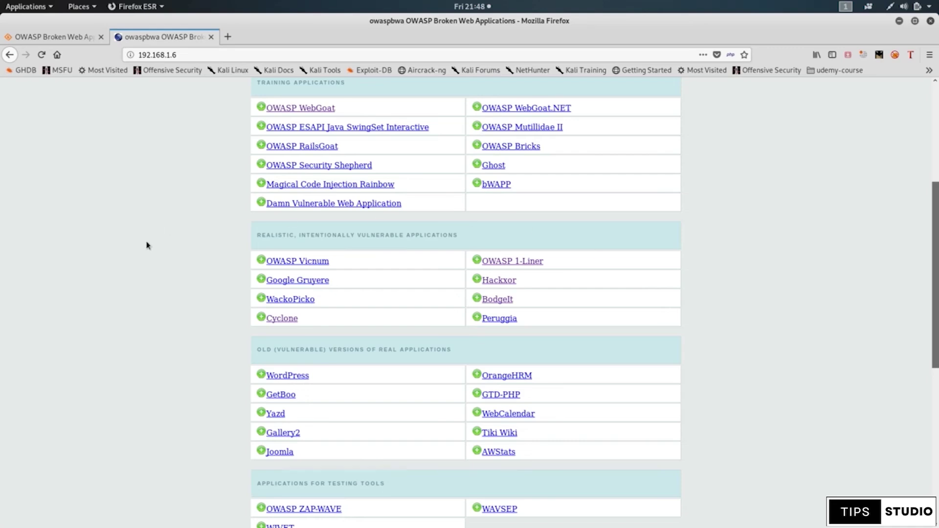
{"action": "scroll", "coordinate": [146, 246], "scroll_direction": "down", "scroll_amount": 3}
{"action": "scroll", "coordinate": [128, 277], "scroll_direction": "up", "scroll_amount": 1}
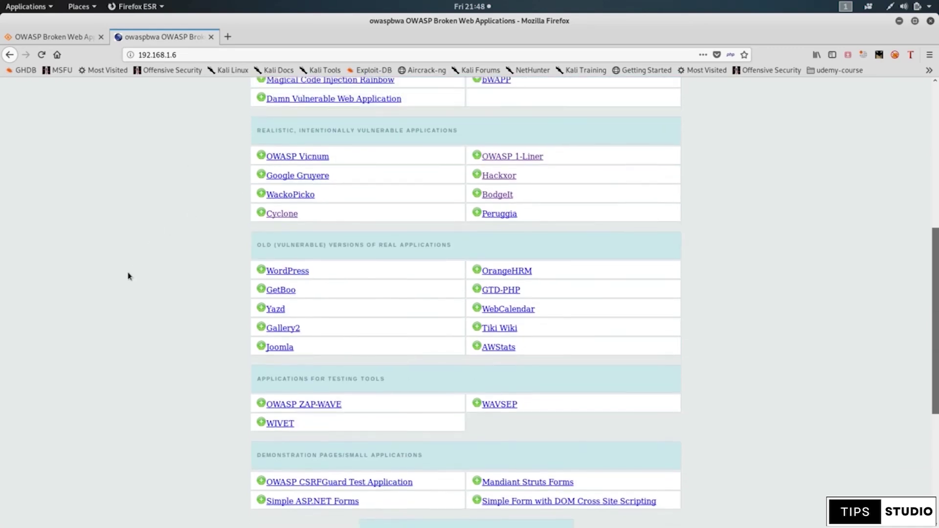
{"action": "scroll", "coordinate": [128, 276], "scroll_direction": "up", "scroll_amount": 4}
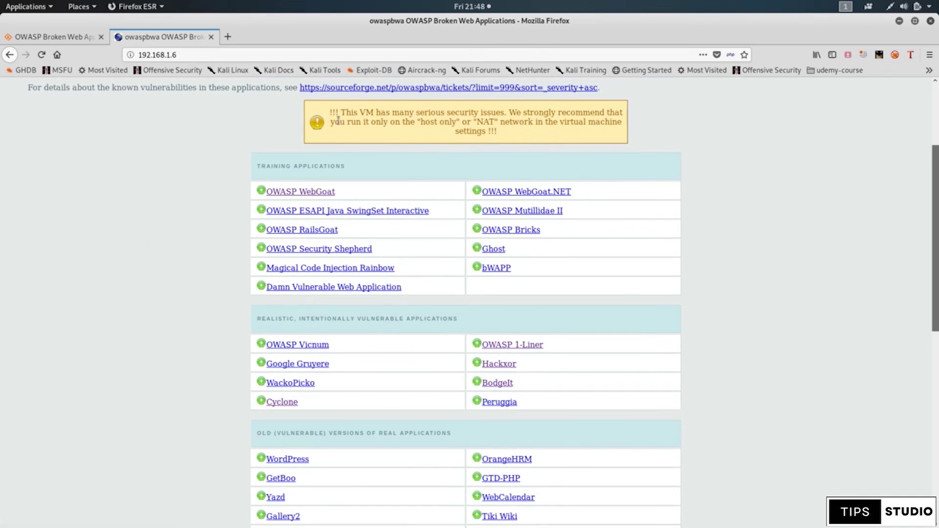
- Read the page's security warning about the recommended "host only" or "NAT" network setting for the virtual machine
{"action": "left_click_drag", "start_coordinate": [340, 114], "coordinate": [507, 131]}
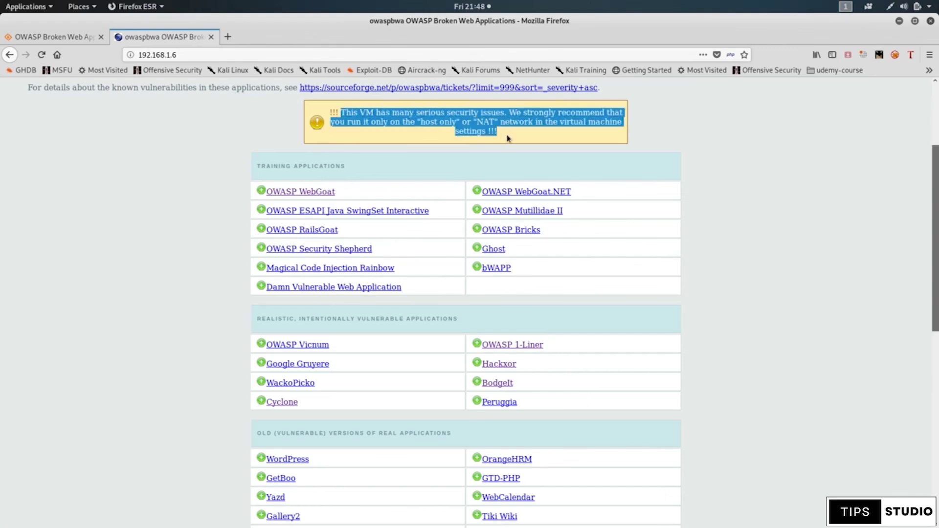
{"action": "left_click", "coordinate": [475, 121]}
{"action": "left_click_drag", "start_coordinate": [422, 120], "coordinate": [505, 122]}
{"action": "left_click", "coordinate": [473, 127]}
{"action": "left_click", "coordinate": [493, 131]}
{"action": "left_click", "coordinate": [521, 142]}
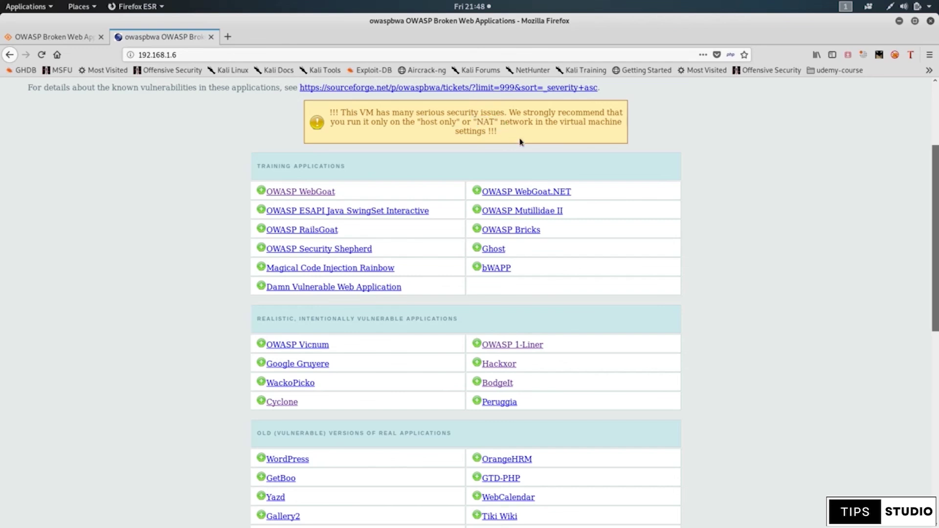
{"action": "left_click_drag", "start_coordinate": [499, 136], "coordinate": [344, 113]}
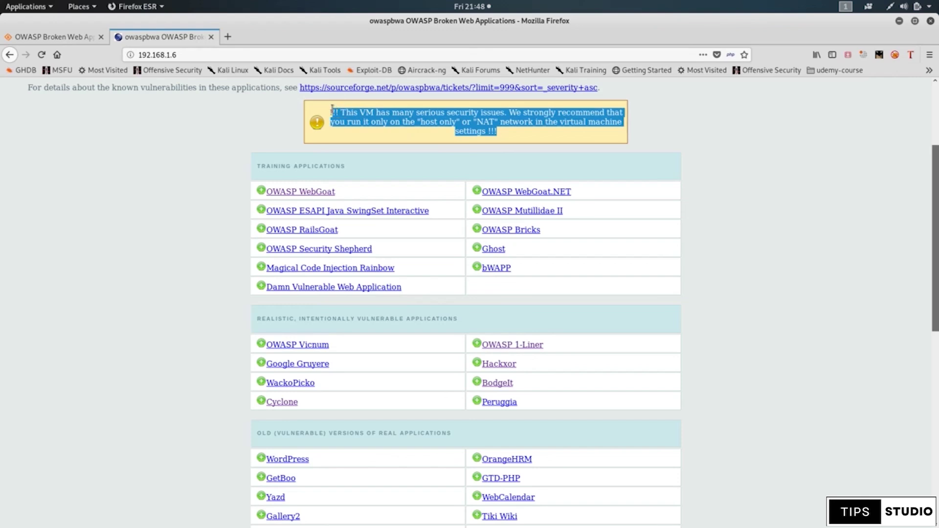
{"action": "left_click", "coordinate": [258, 131]}
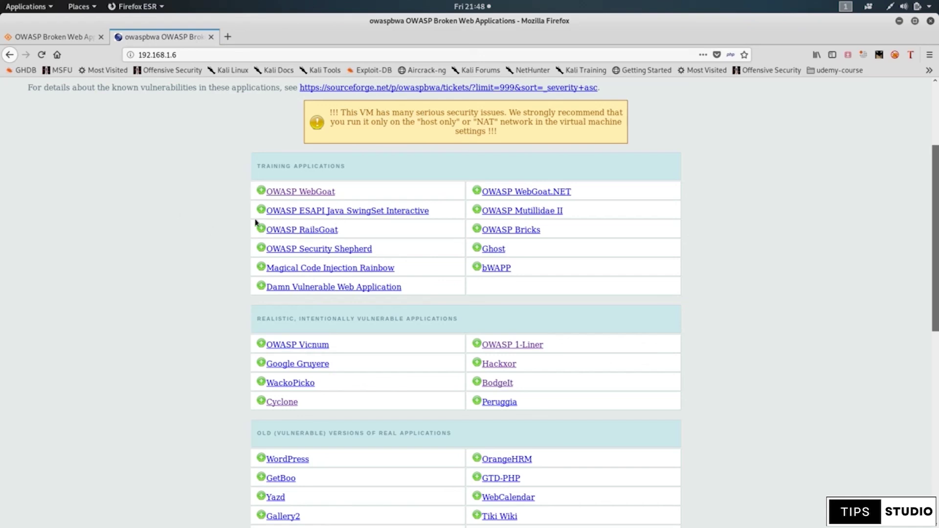
{"action": "mouse_move", "coordinate": [313, 175]}
{"action": "left_click_drag", "start_coordinate": [417, 122], "coordinate": [488, 123]}
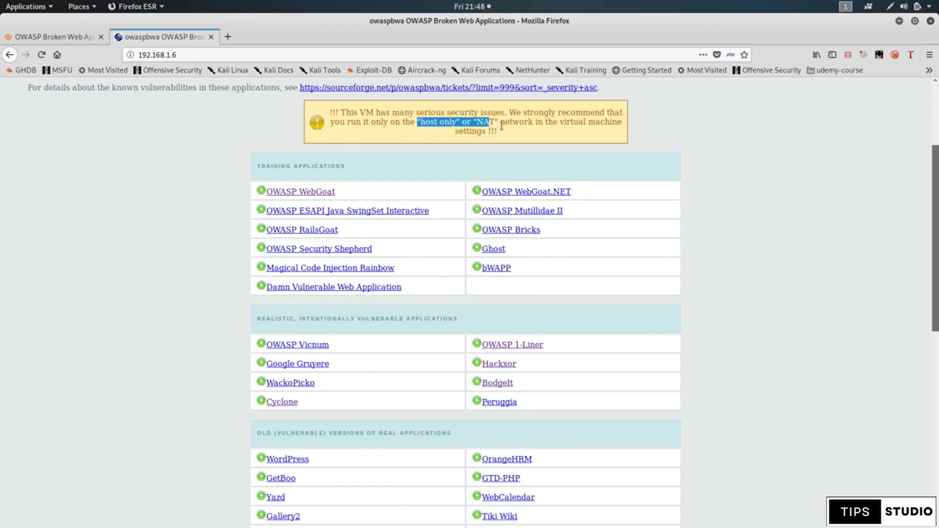
{"action": "left_click", "coordinate": [495, 126]}
{"action": "left_click_drag", "start_coordinate": [497, 122], "coordinate": [424, 123]}
{"action": "left_click", "coordinate": [522, 142]}
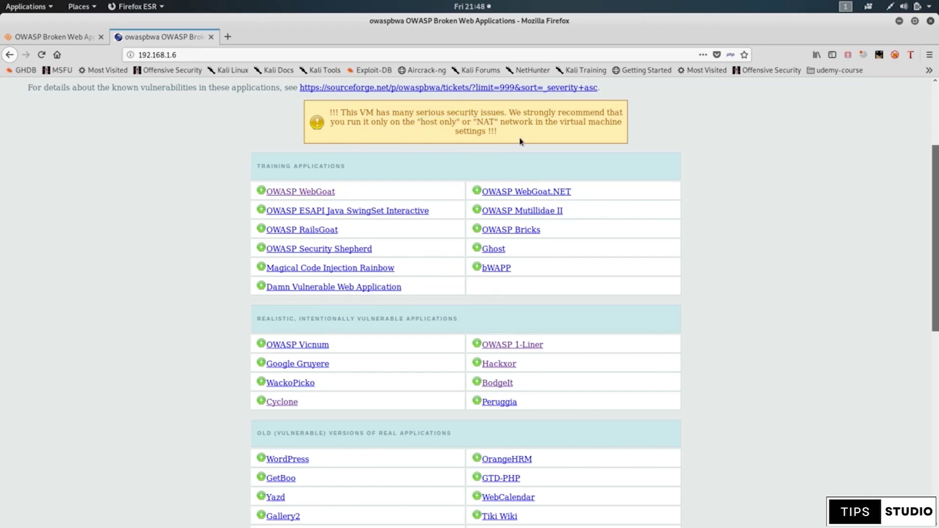
{"action": "left_click_drag", "start_coordinate": [498, 122], "coordinate": [337, 153]}
{"action": "left_click", "coordinate": [163, 238]}
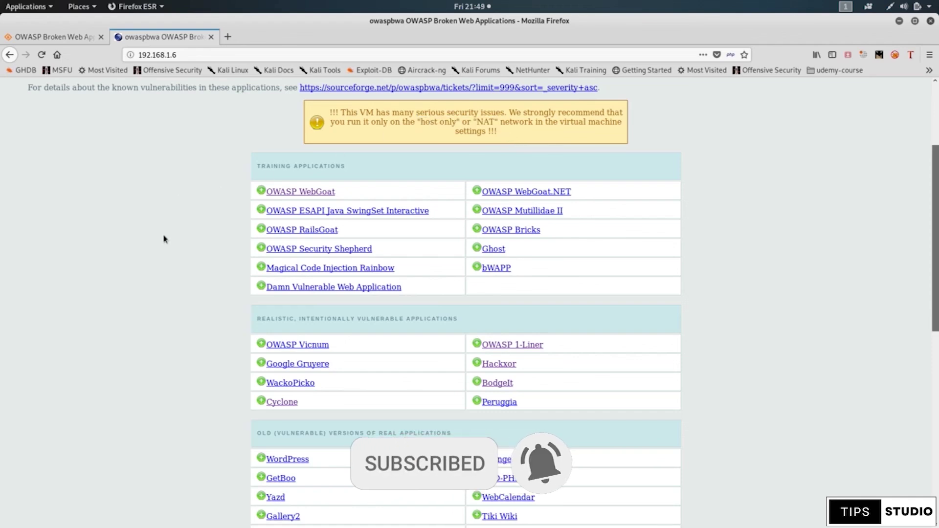